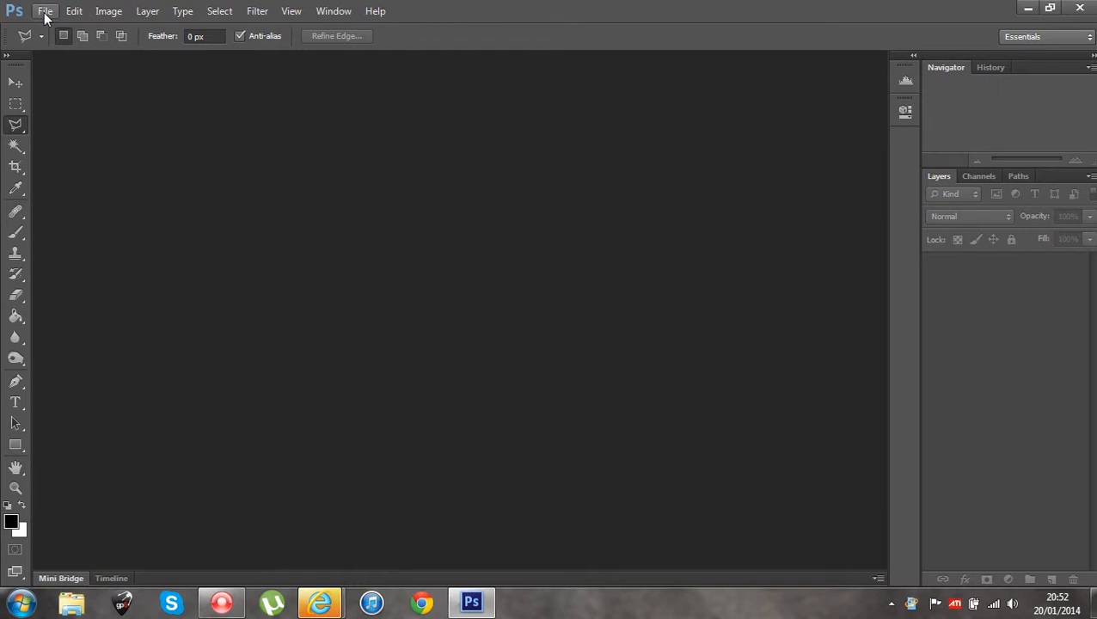
# Open the file "Layers and composition Vector.psd" from the nested "Layers and composition vector images" folder on the Desktop.
pyautogui.click(44, 12)
pyautogui.click(58, 41)
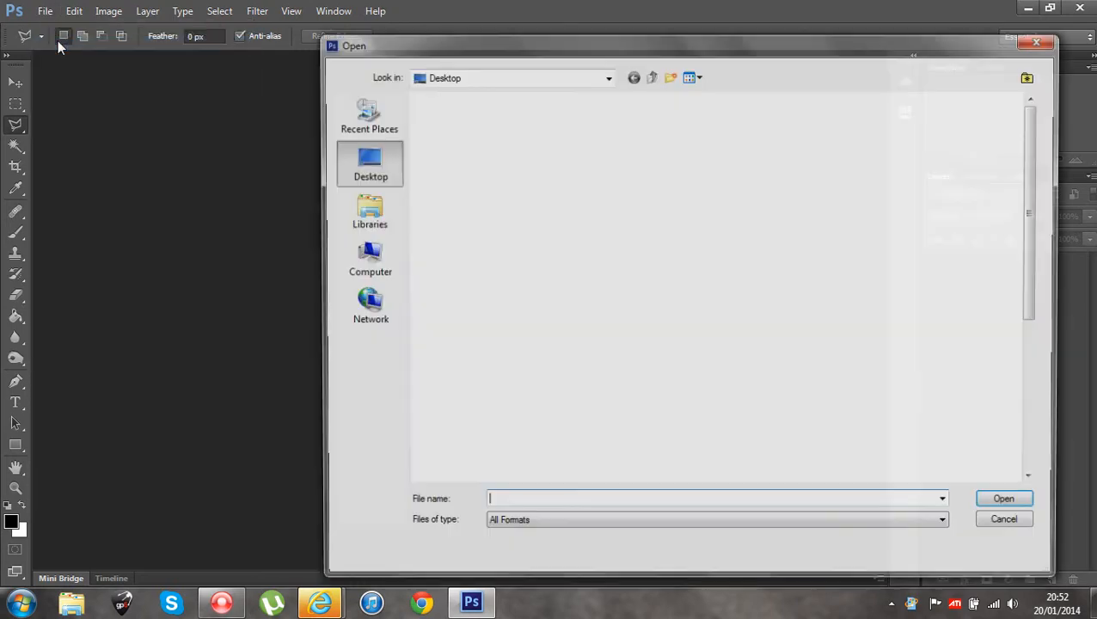
pyautogui.moveTo(438, 49); pyautogui.dragTo(359, 33)
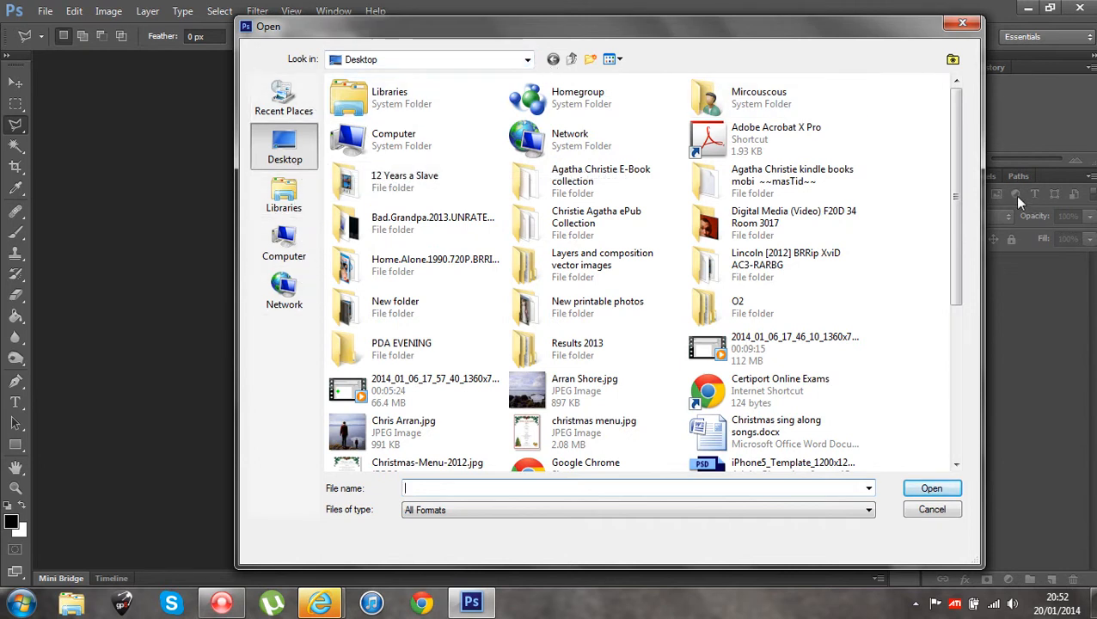
pyautogui.moveTo(957, 236); pyautogui.dragTo(933, 254)
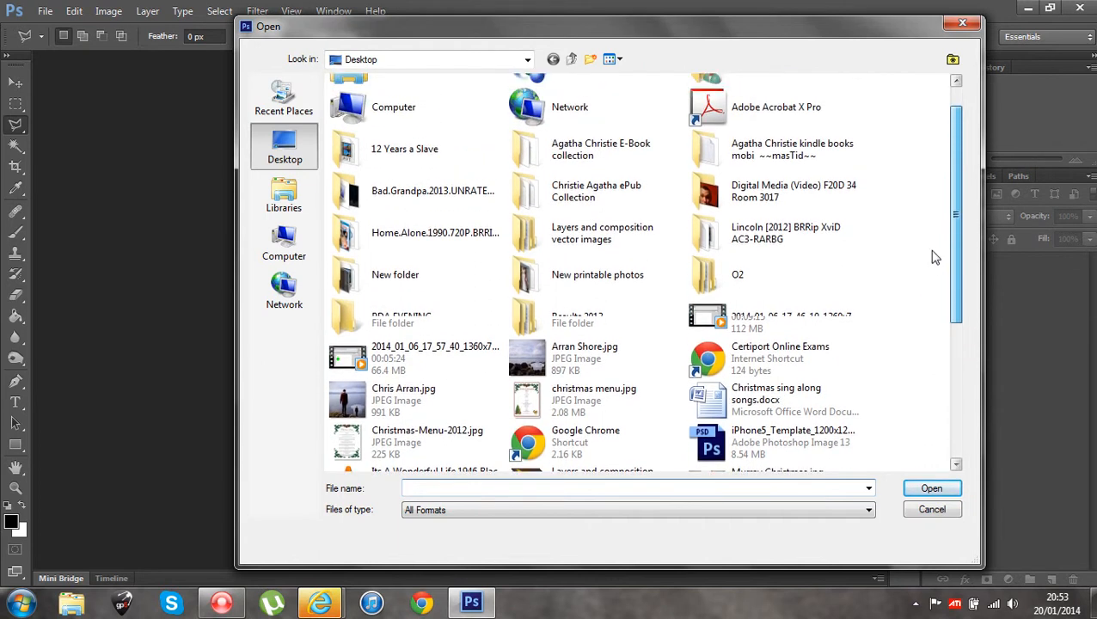
pyautogui.doubleClick(555, 231)
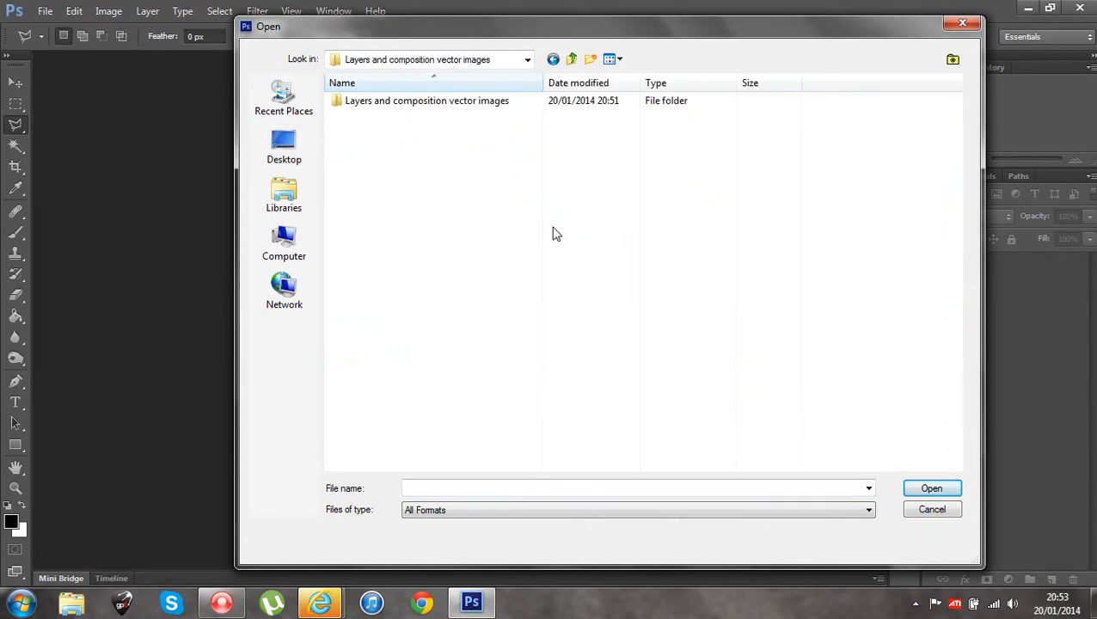
pyautogui.doubleClick(454, 100)
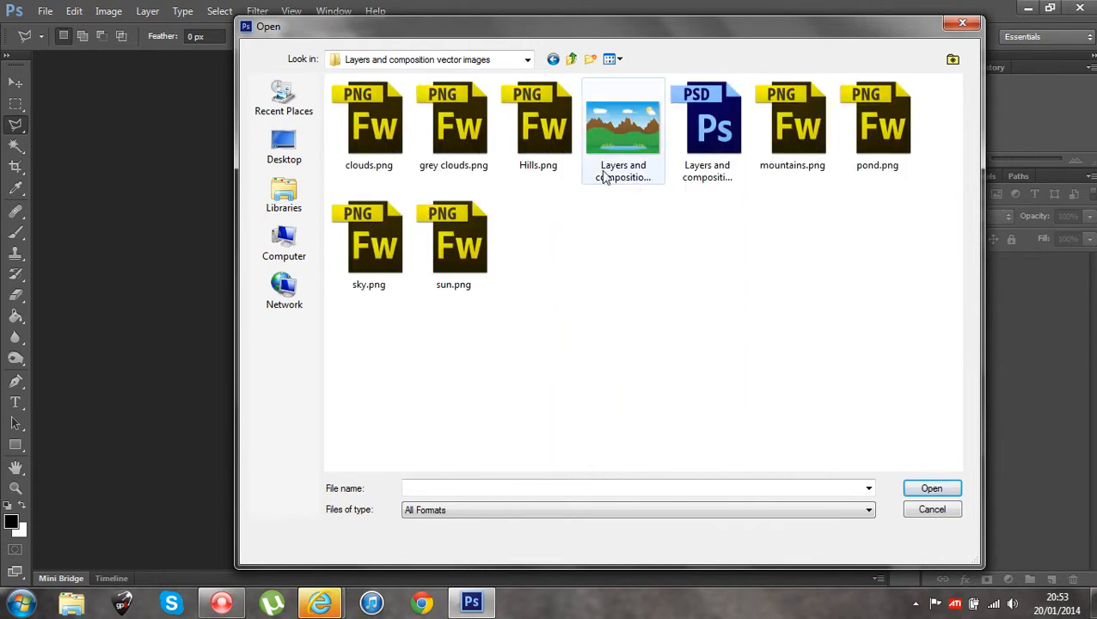
pyautogui.click(706, 137)
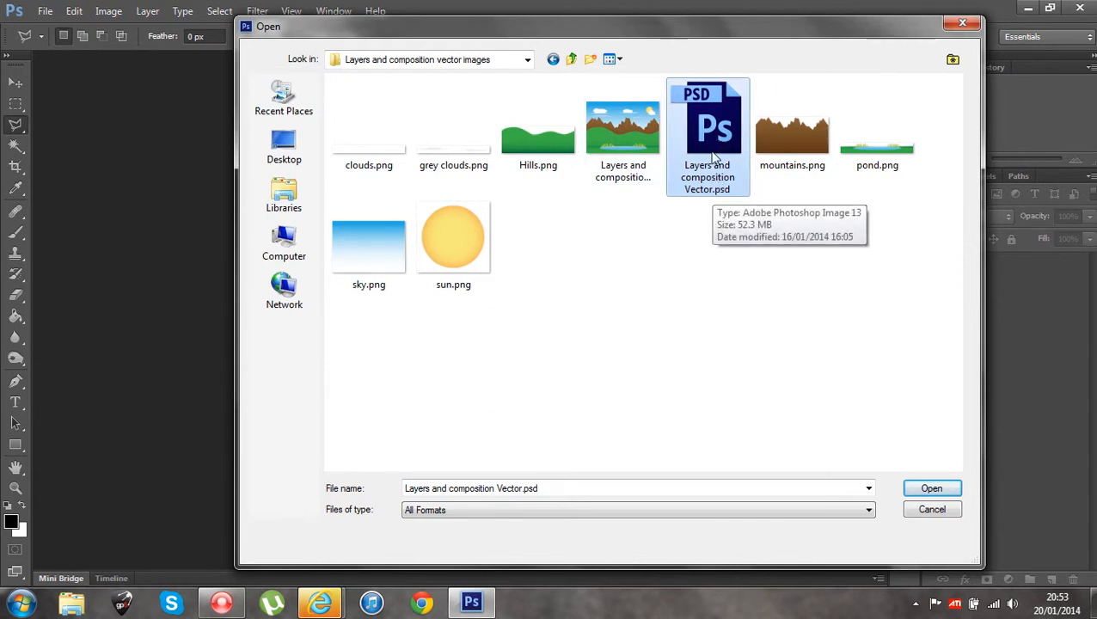
pyautogui.click(932, 490)
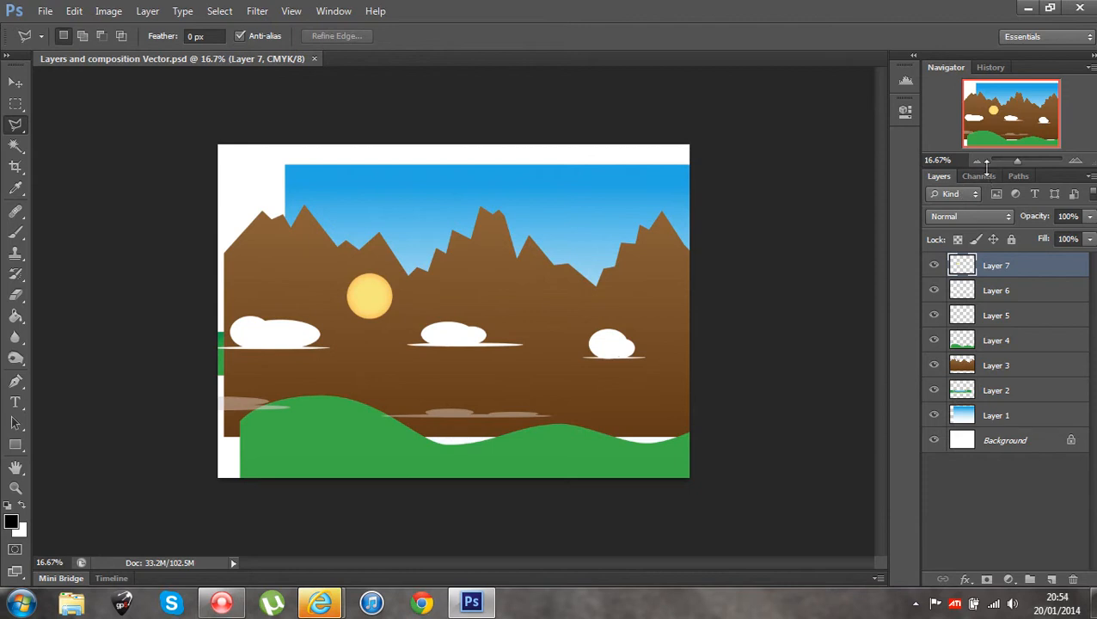
# Enlarge the Navigator preview and activate the Move tool.
pyautogui.moveTo(987, 170); pyautogui.dragTo(986, 222)
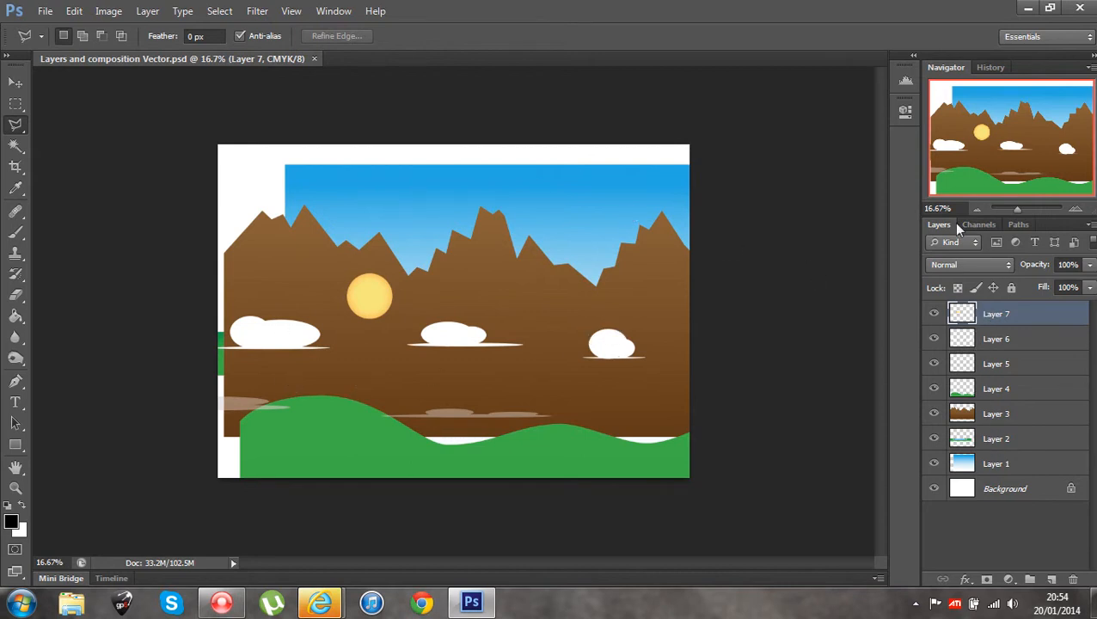
pyautogui.click(16, 83)
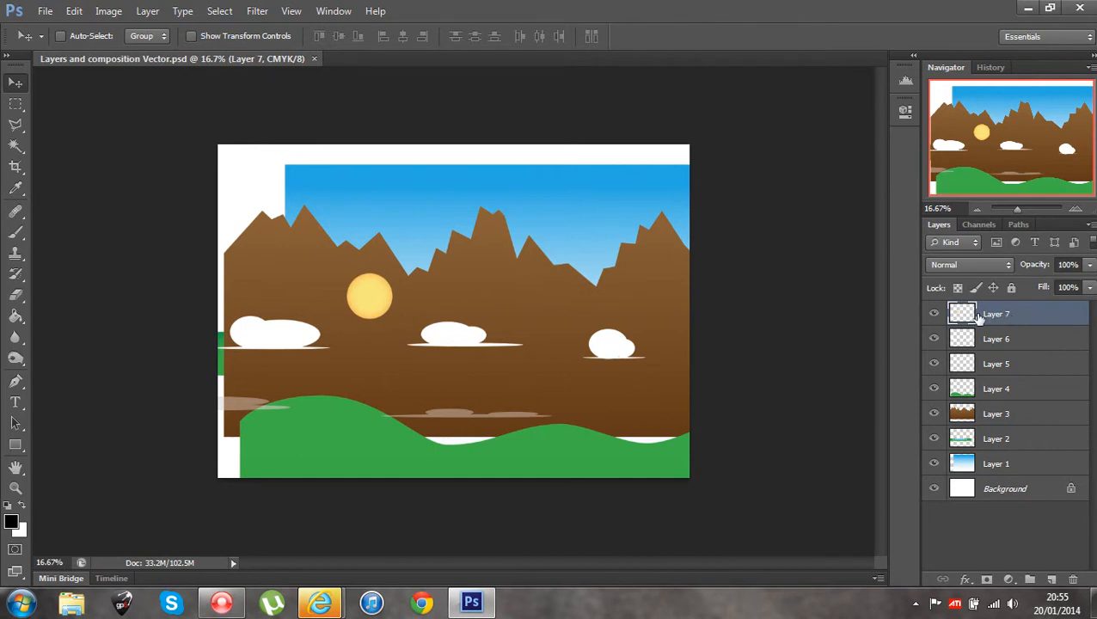
# Step through the layer stack from Layer 7 down to Layer 2 to examine its layers.
pyautogui.click(1036, 337)
pyautogui.click(1043, 317)
pyautogui.click(1053, 365)
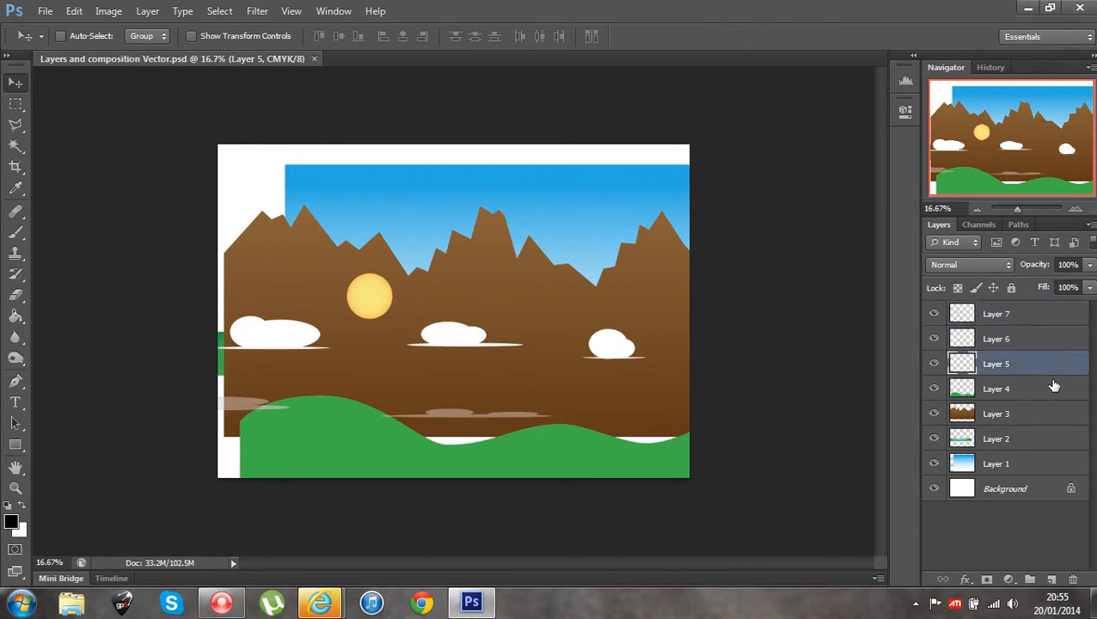
pyautogui.click(1052, 385)
pyautogui.click(1047, 408)
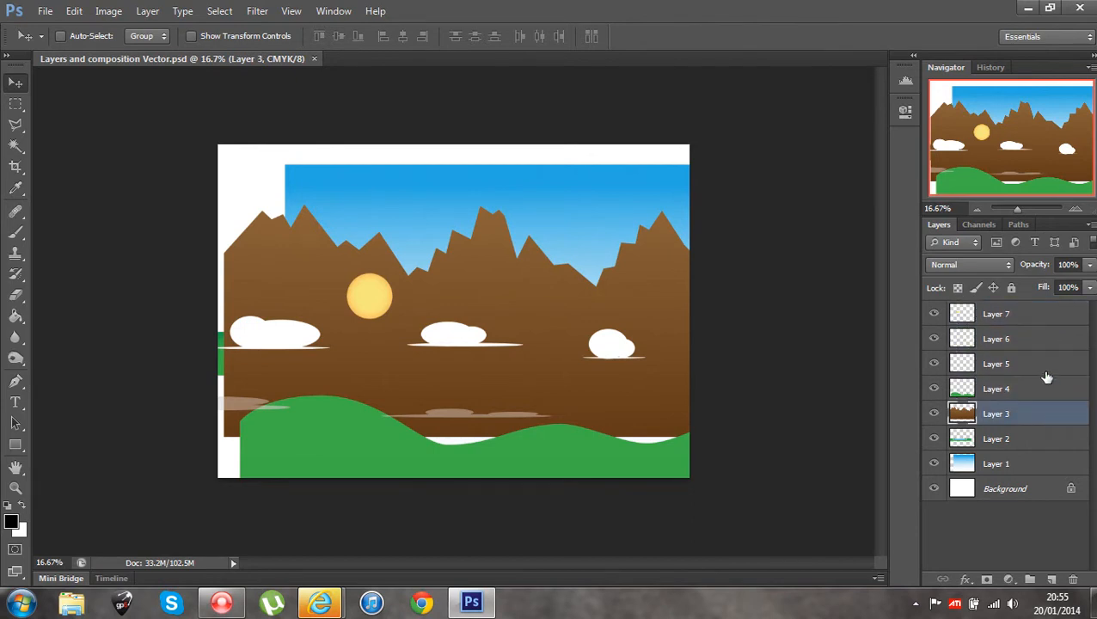
pyautogui.click(1047, 373)
pyautogui.click(1051, 390)
pyautogui.click(1046, 420)
pyautogui.click(1050, 439)
# Select Layer 1 and hide Layers 7 through 2, leaving only the sky gradient and the Background visible.
pyautogui.click(1043, 464)
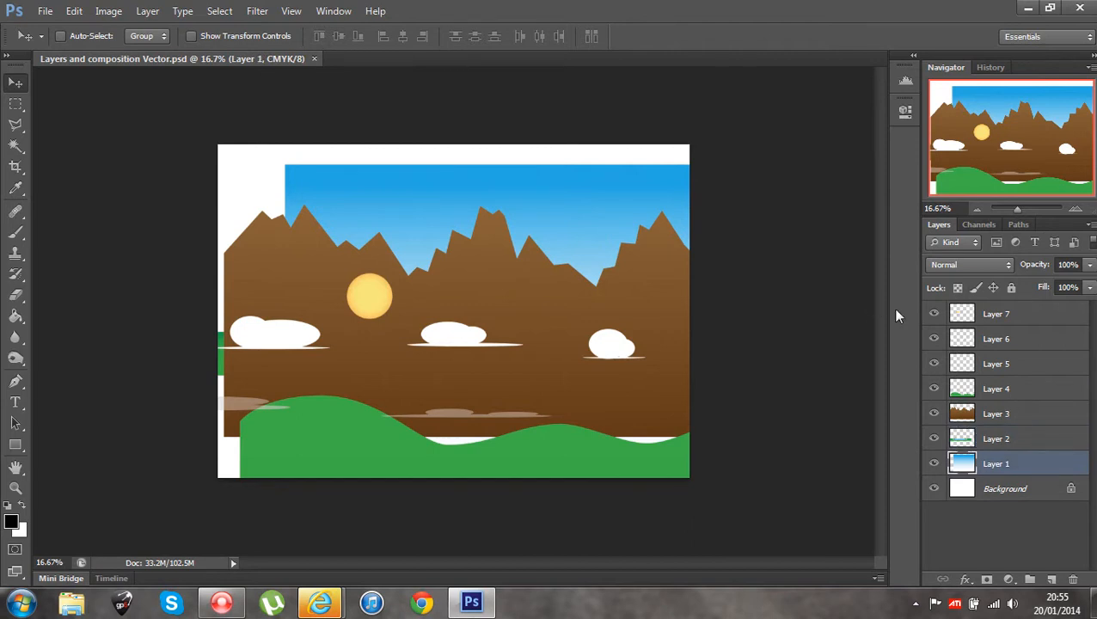
pyautogui.click(933, 315)
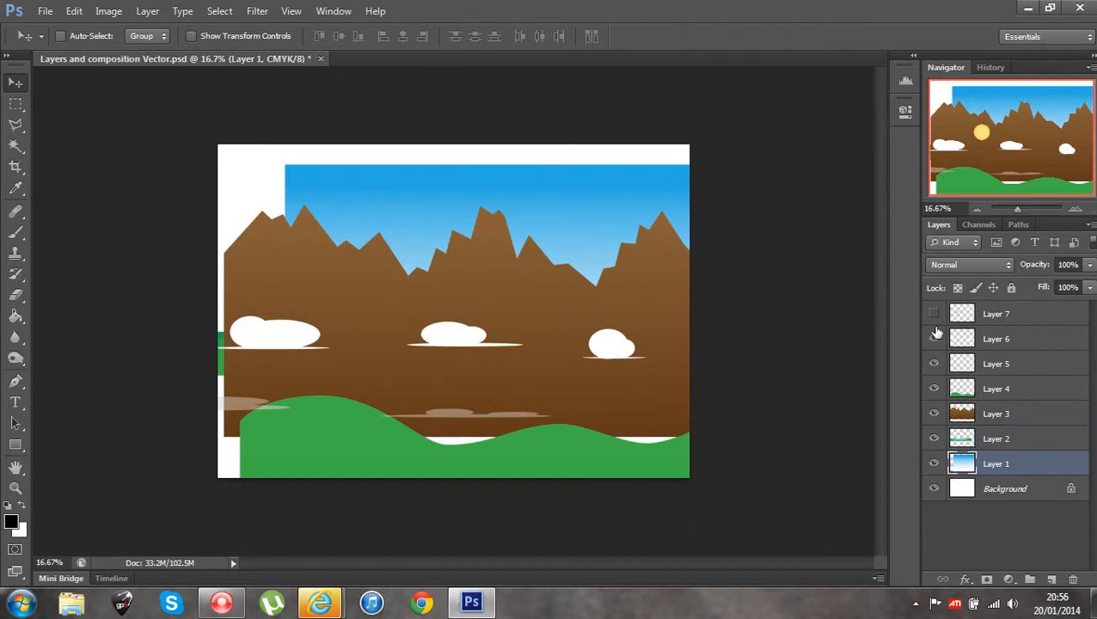
pyautogui.click(935, 339)
pyautogui.click(935, 365)
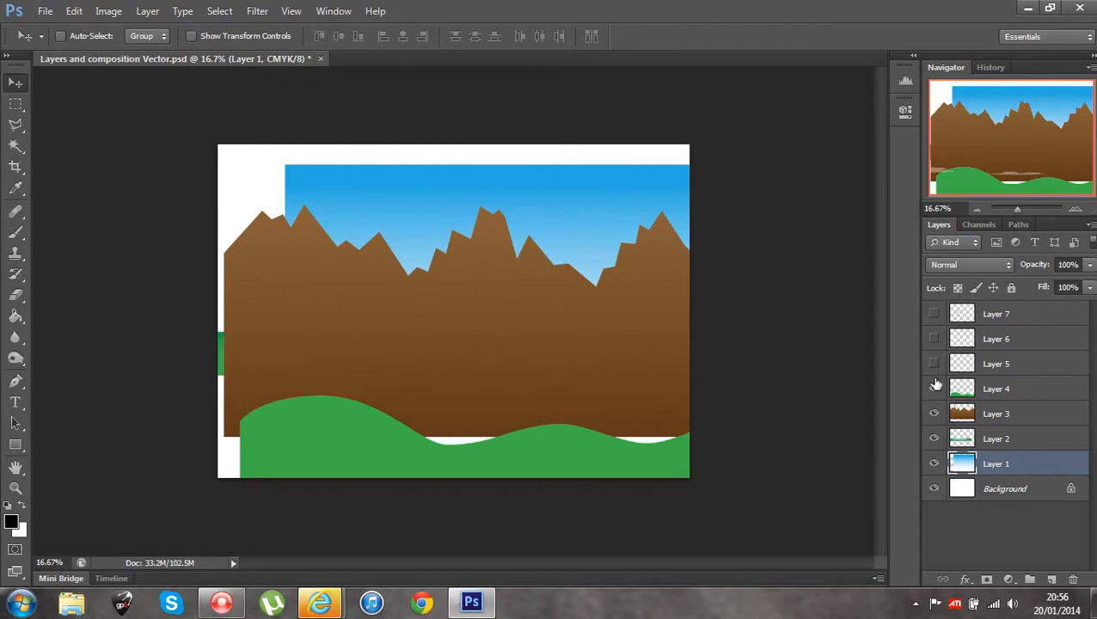
pyautogui.click(935, 389)
pyautogui.click(935, 414)
pyautogui.click(935, 439)
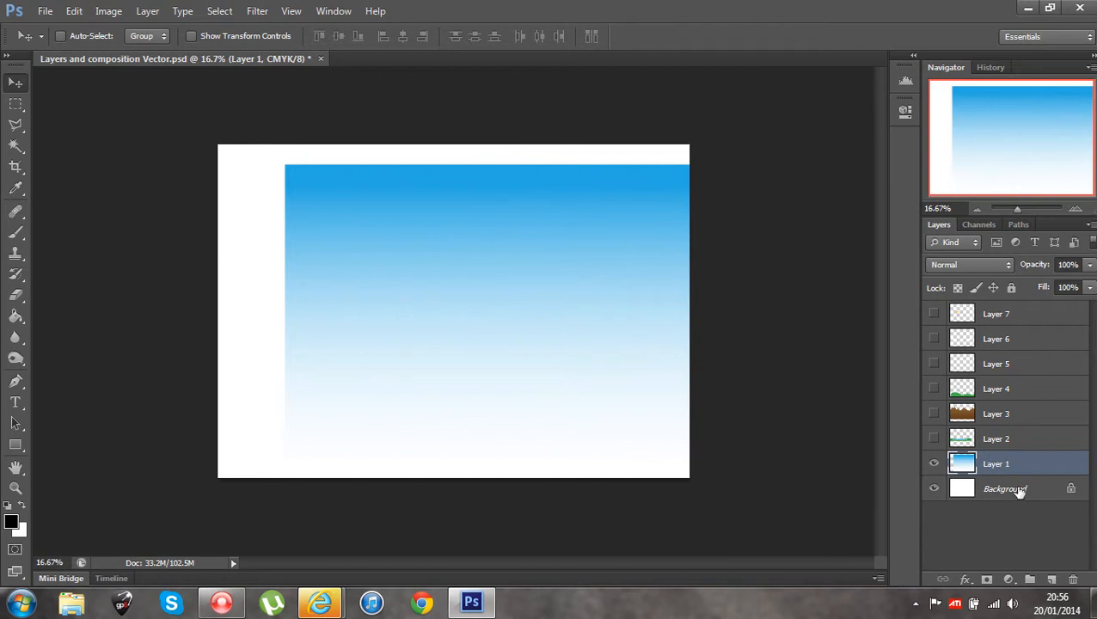
# Hide the Background layer briefly to check the transparent area around the sky, and show it again.
pyautogui.click(934, 490)
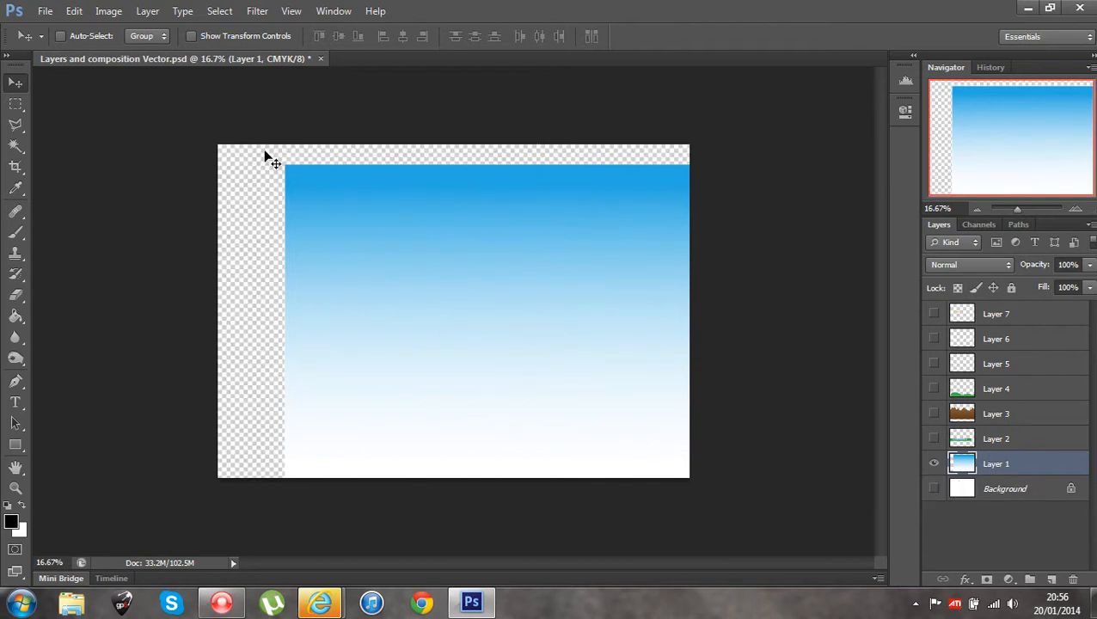
pyautogui.click(933, 489)
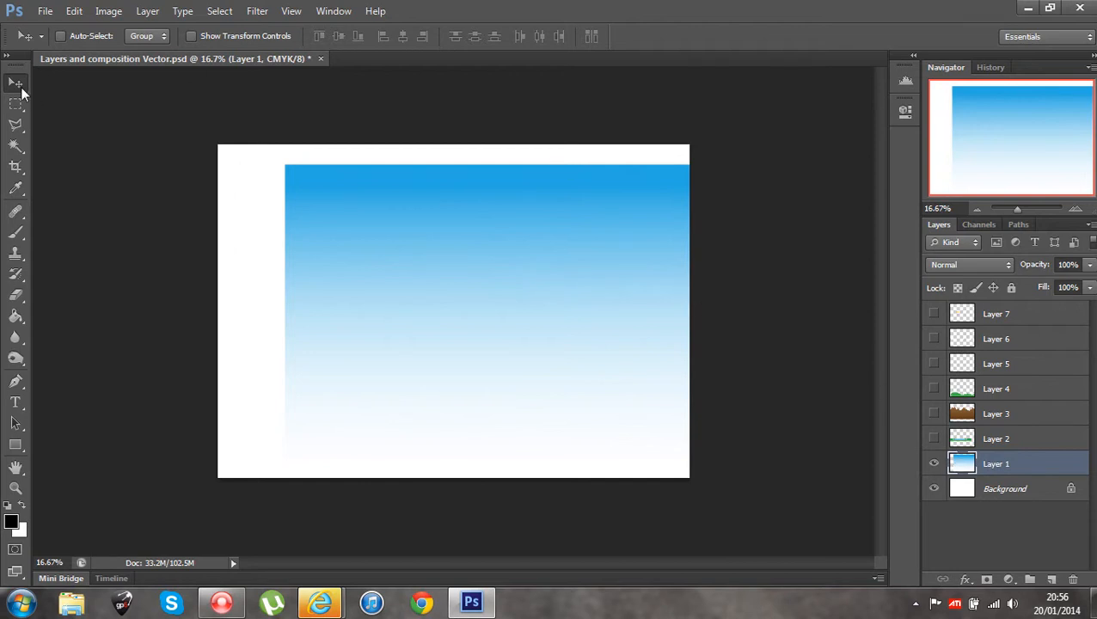
# Move the sky gradient on Layer 1 up to the canvas's upper-left corner so it covers the canvas, and rename the layer Sky.
pyautogui.moveTo(490, 242); pyautogui.dragTo(437, 242)
pyautogui.moveTo(520, 260)
pyautogui.mouseDown()
pyautogui.moveTo(482, 267)
pyautogui.moveTo(511, 268)
pyautogui.mouseUp()
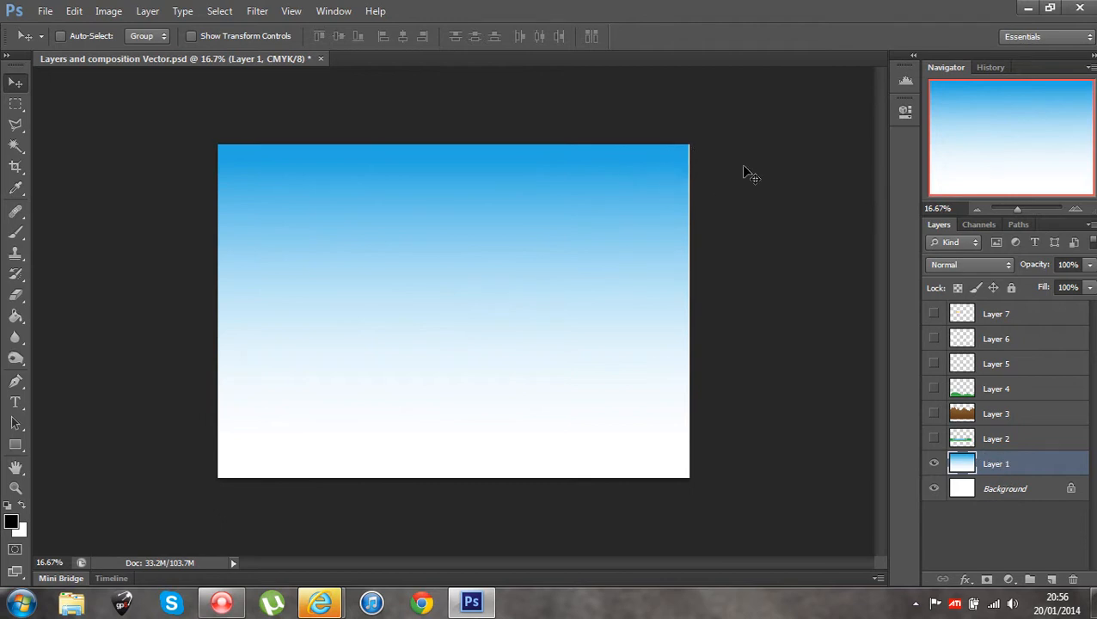
pyautogui.doubleClick(997, 464)
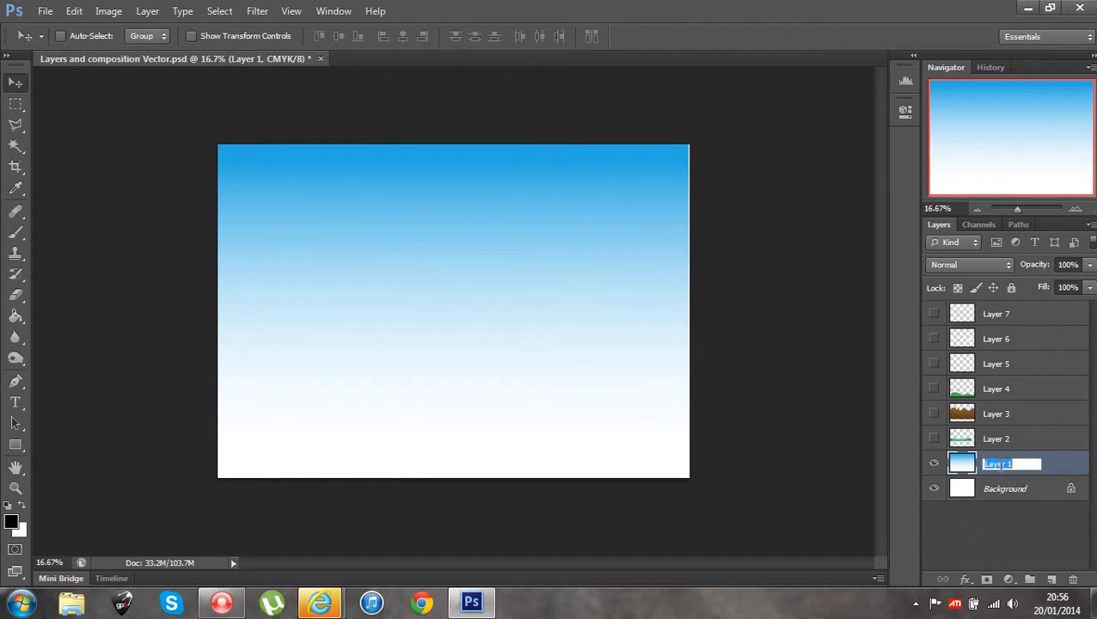
pyautogui.write('Sky')
pyautogui.press('Return')
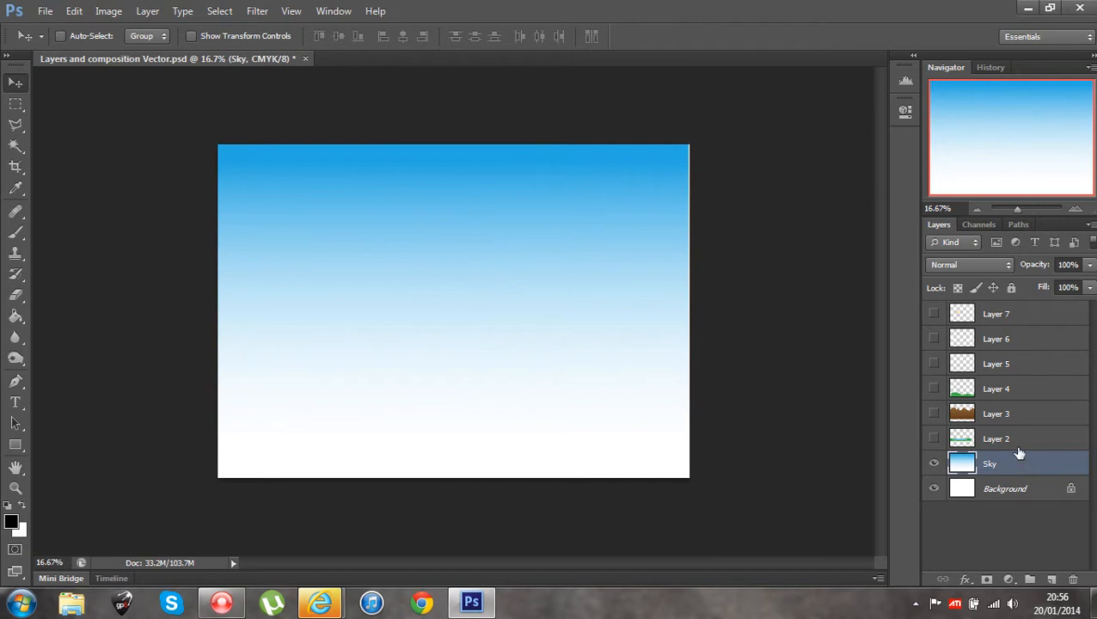
# Lock the Sky layer completely, check it with the Brush tool, and return to the Move tool.
pyautogui.click(1011, 290)
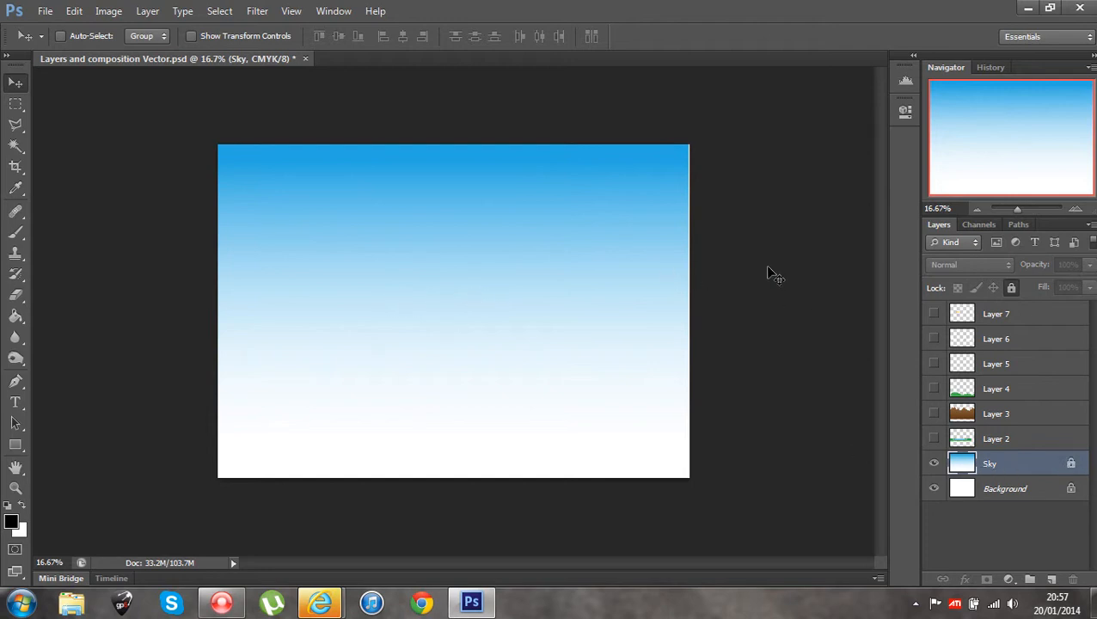
pyautogui.click(19, 232)
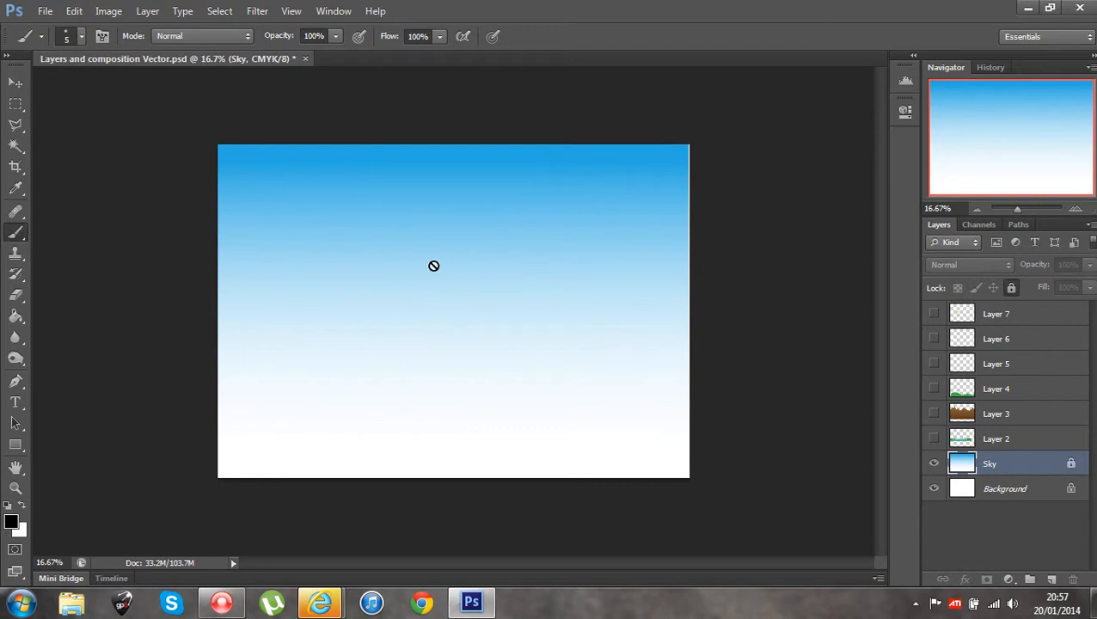
pyautogui.click(16, 82)
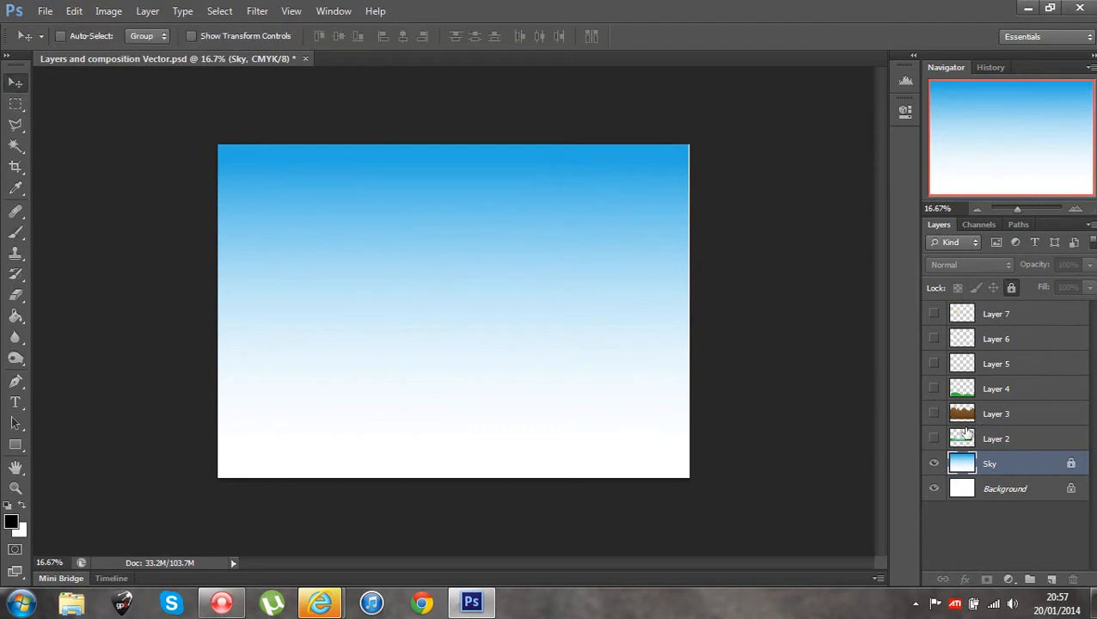
# Show and select Layer 2, and move the pond down and right so its grass strip spans the canvas width.
pyautogui.click(934, 440)
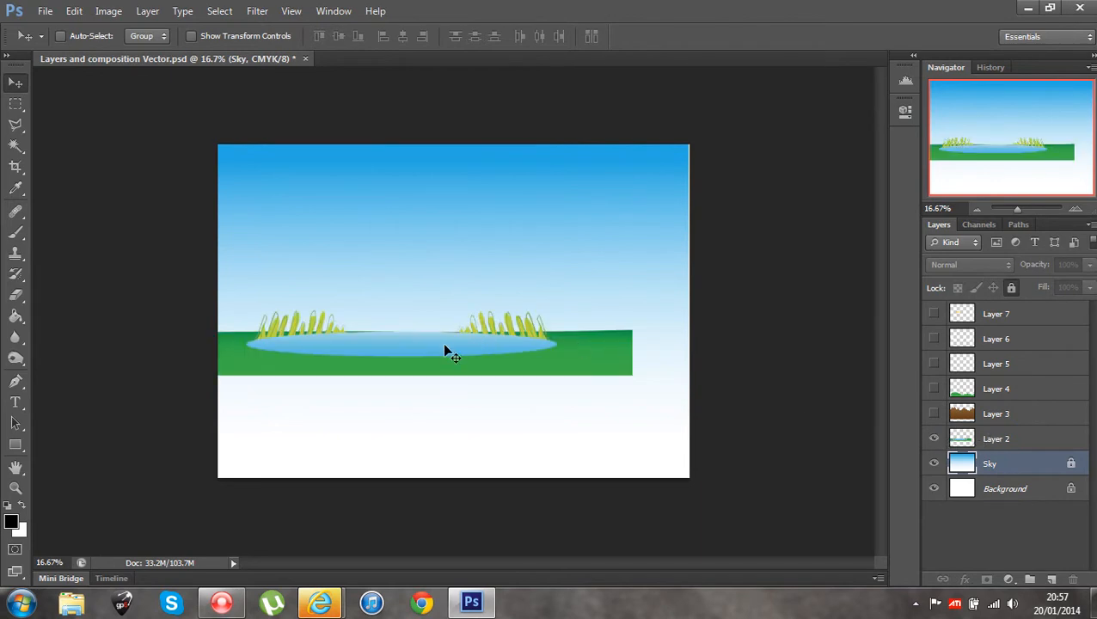
pyautogui.moveTo(453, 353); pyautogui.dragTo(519, 365)
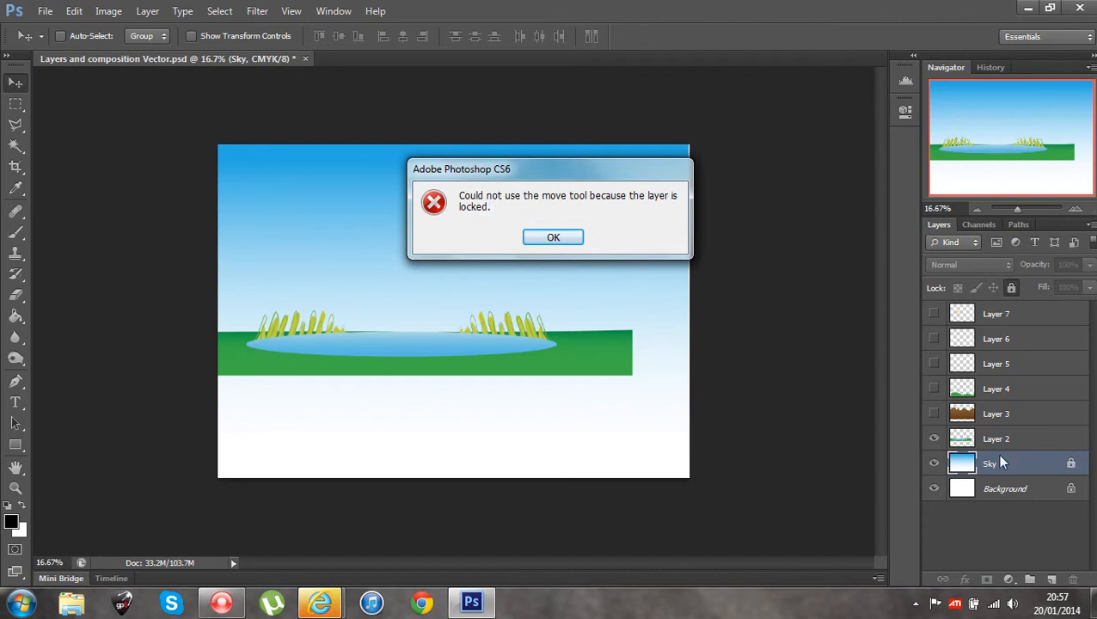
pyautogui.click(550, 237)
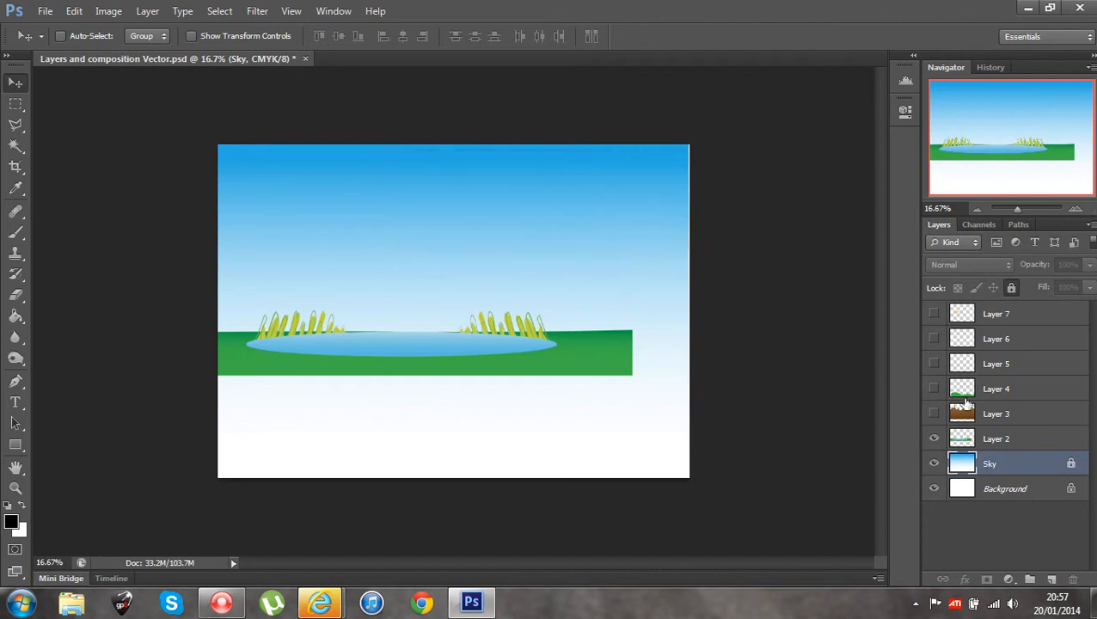
pyautogui.click(1057, 441)
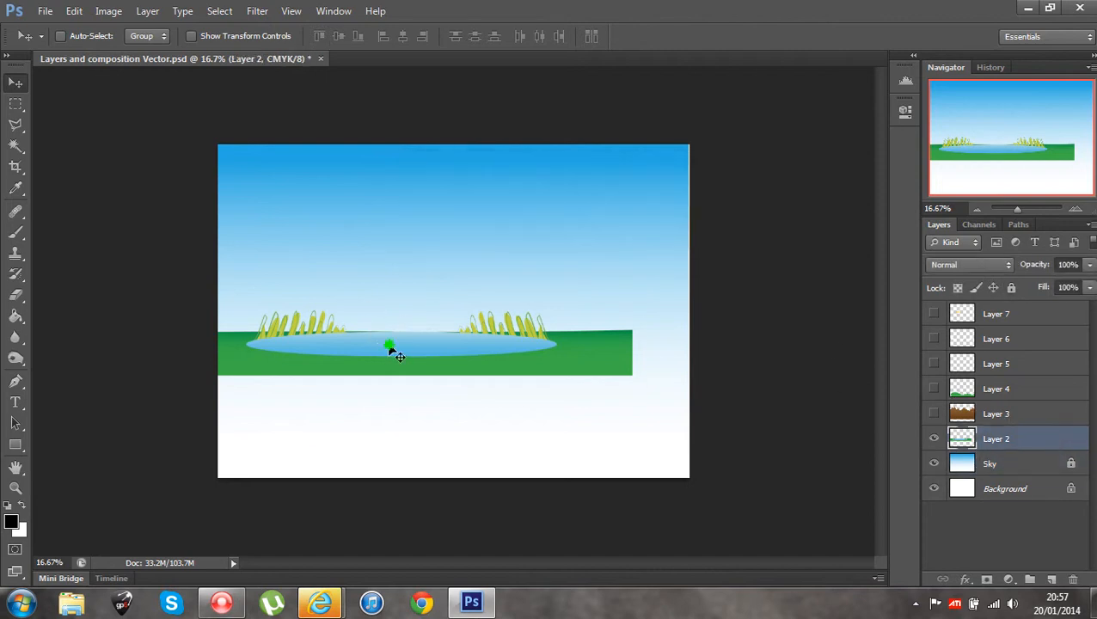
pyautogui.moveTo(389, 348); pyautogui.dragTo(444, 386)
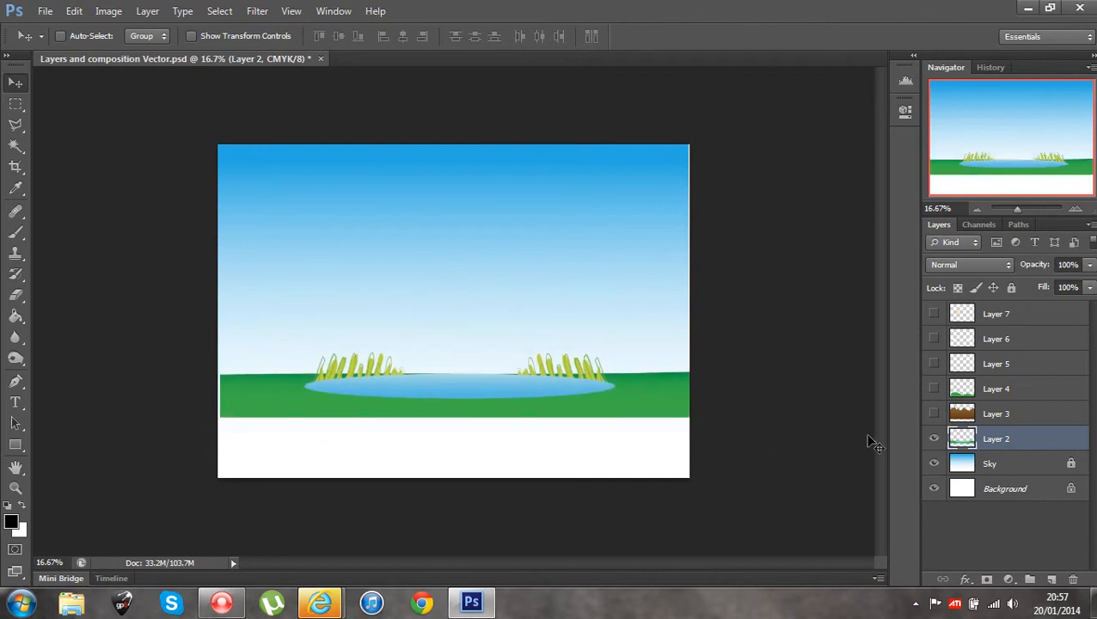
# Rename Layer 2 as pond and select Layer 3.
pyautogui.doubleClick(997, 439)
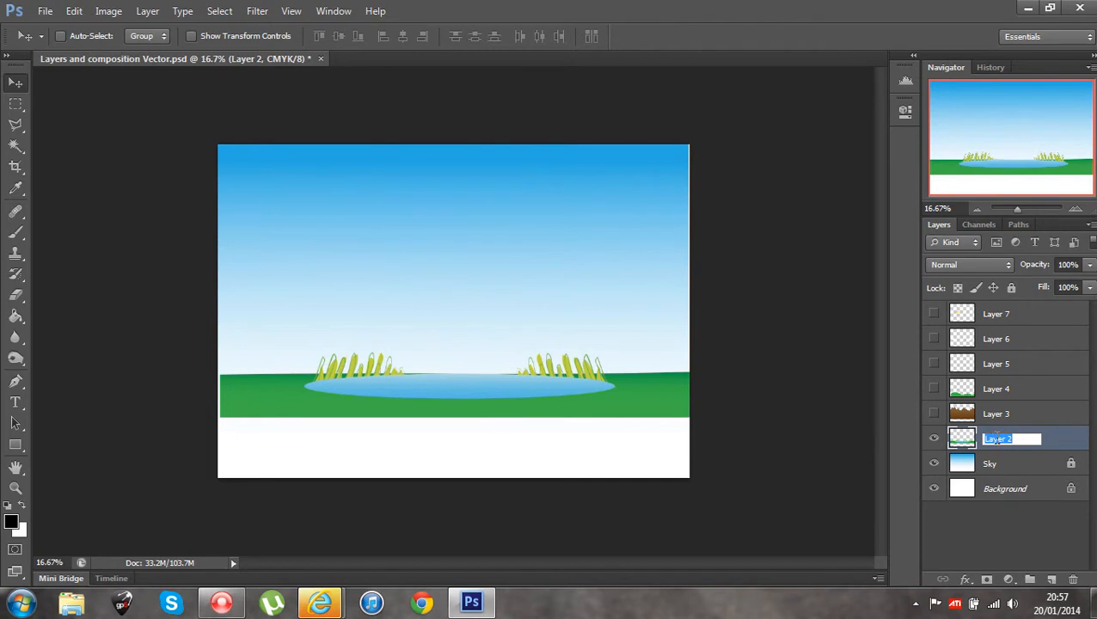
pyautogui.write('pond')
pyautogui.click(1026, 417)
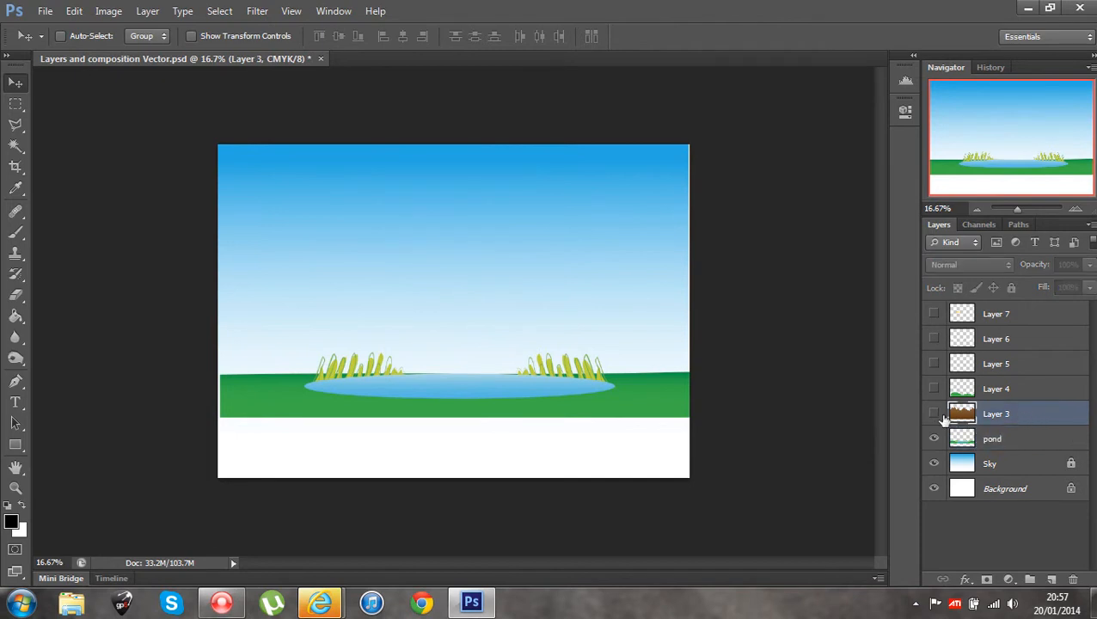
# Show Layer 3, move the mountains slightly down the canvas, and rename the layer mountains.
pyautogui.click(934, 414)
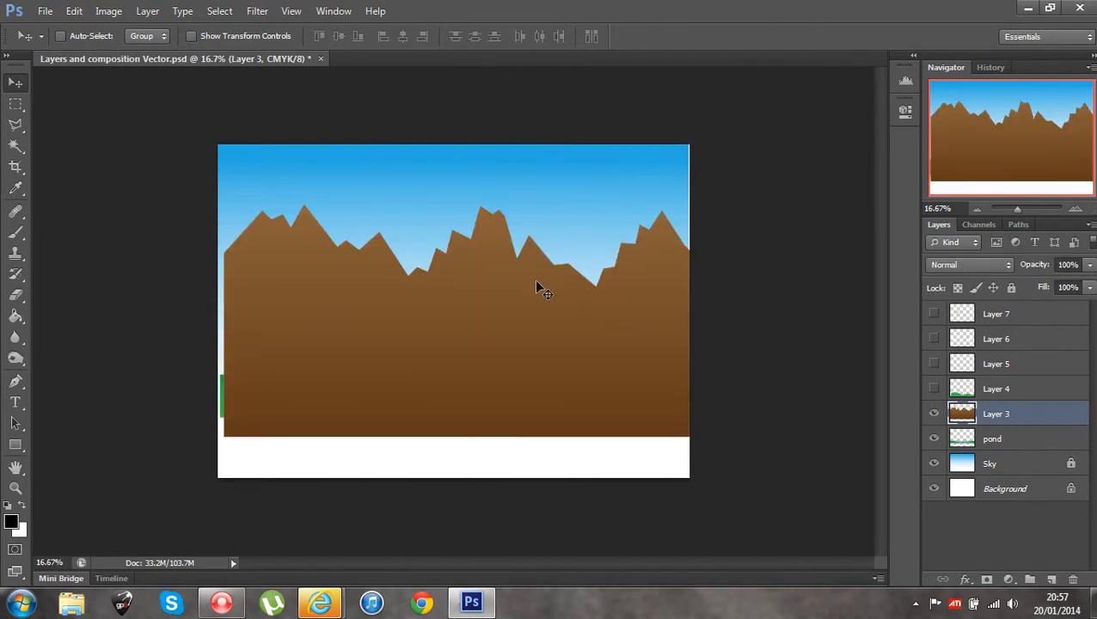
pyautogui.moveTo(536, 287); pyautogui.dragTo(538, 320)
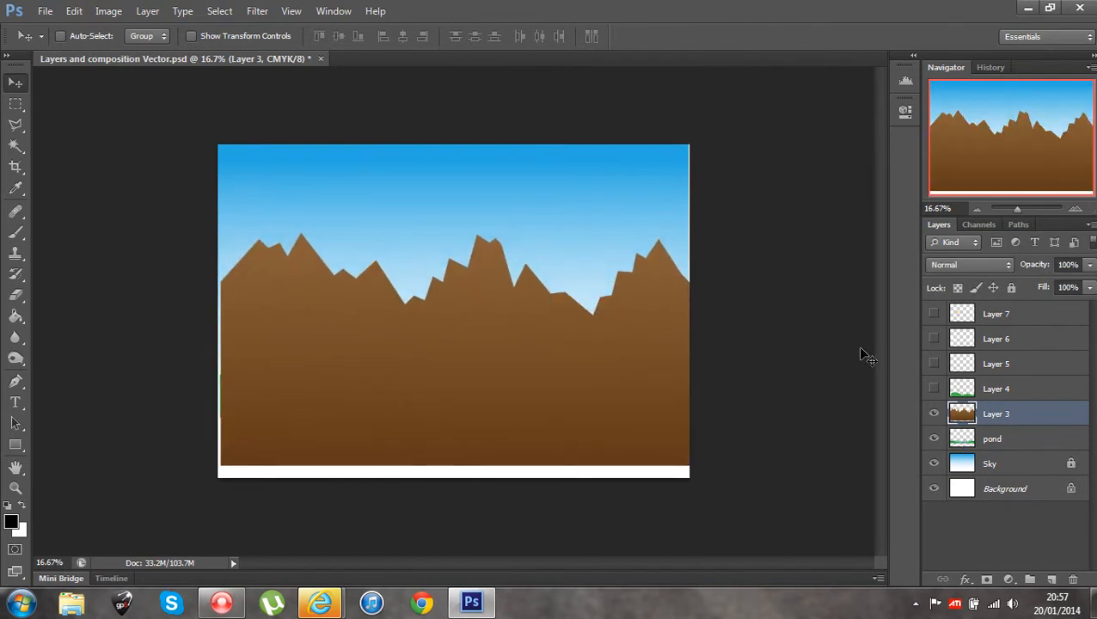
pyautogui.doubleClick(998, 414)
pyautogui.write('mountains')
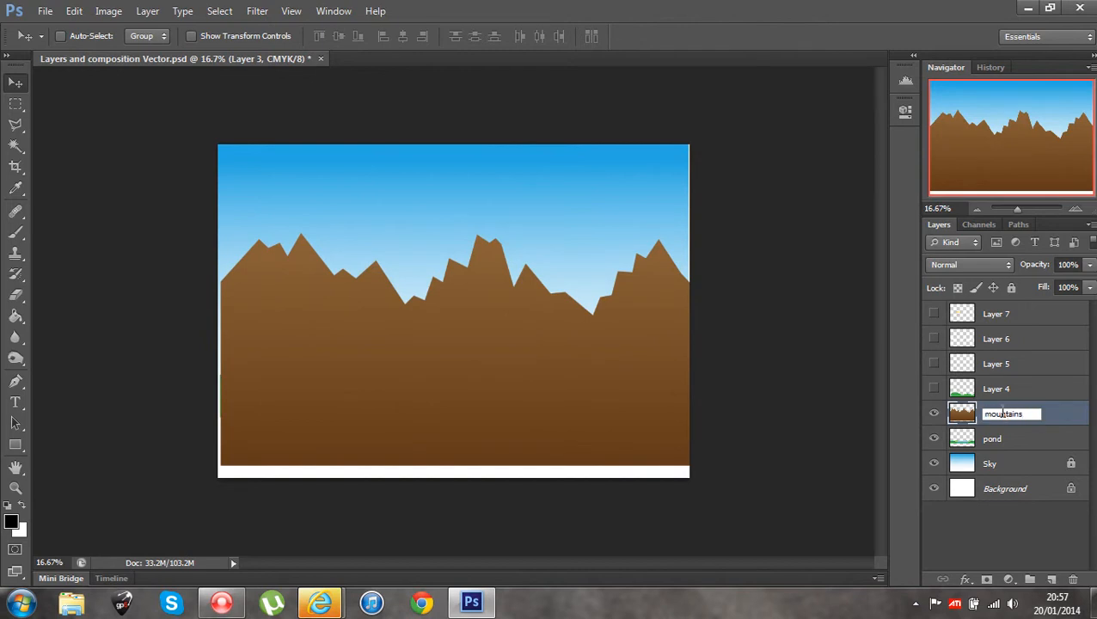
# Show Layer 4 and rename it hills.
pyautogui.click(934, 389)
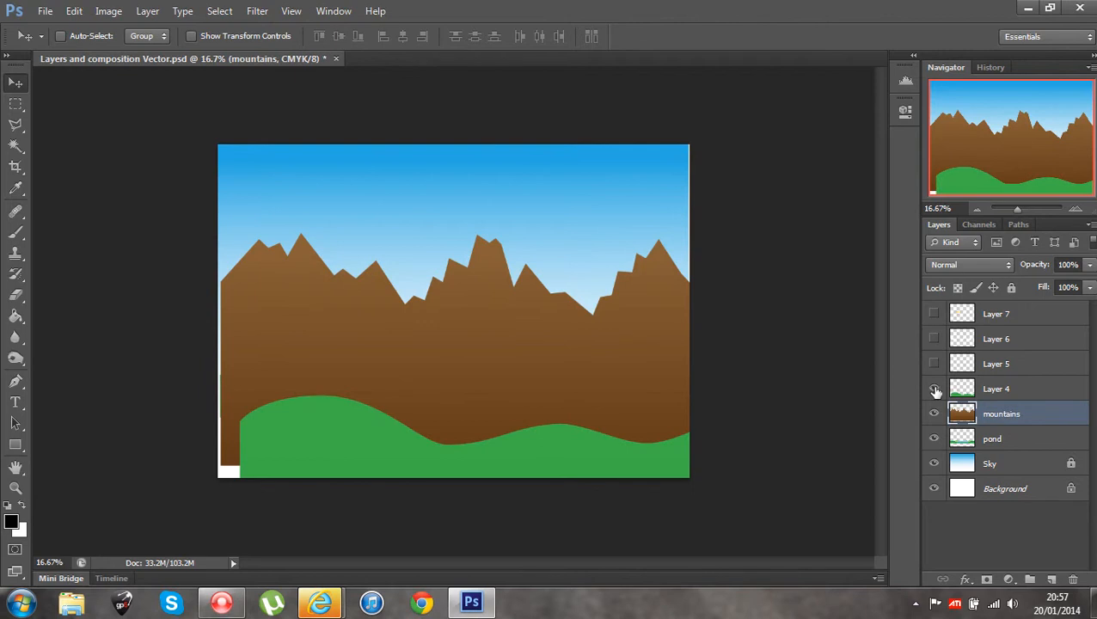
pyautogui.doubleClick(1000, 390)
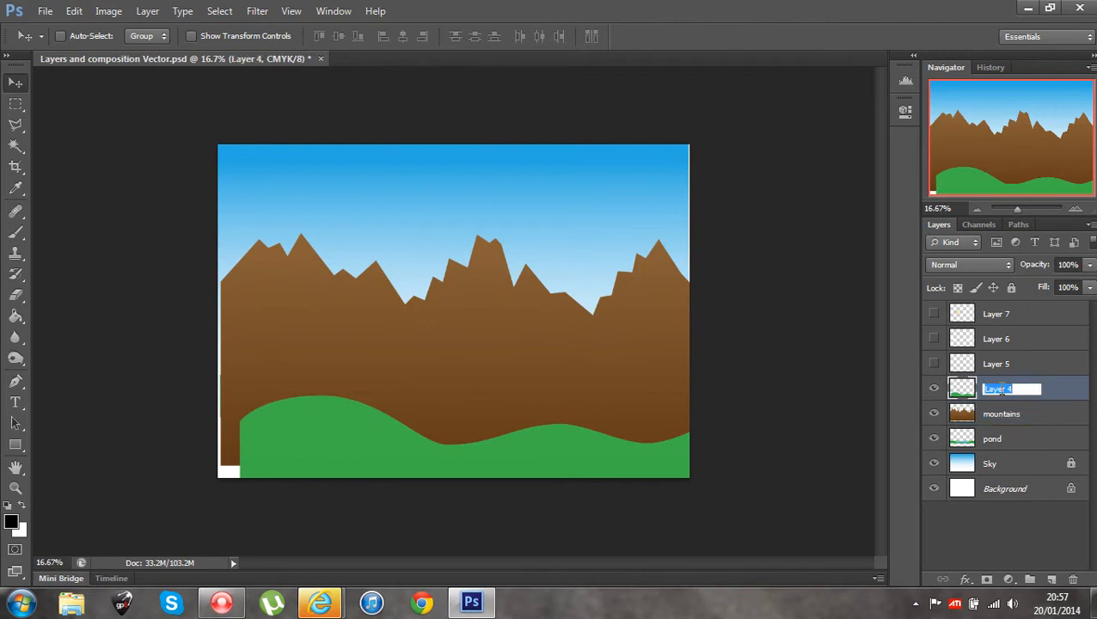
pyautogui.write('hills')
pyautogui.press('Return')
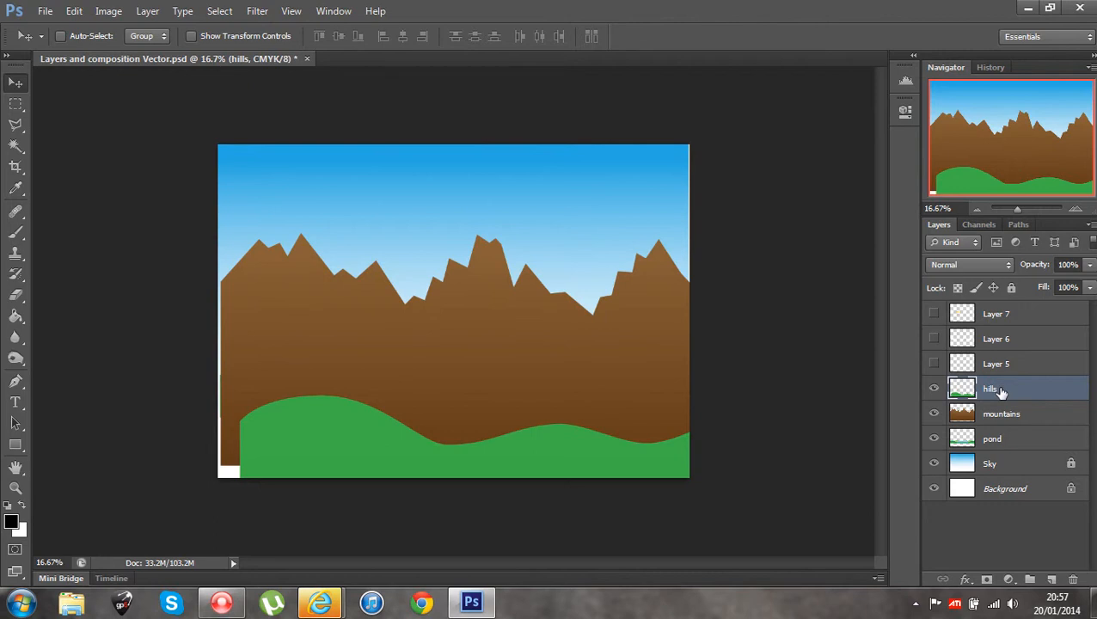
# Show Layer 5, raise the hills on the canvas, and move the Layer 5 clouds into the sky above the mountains.
pyautogui.click(934, 365)
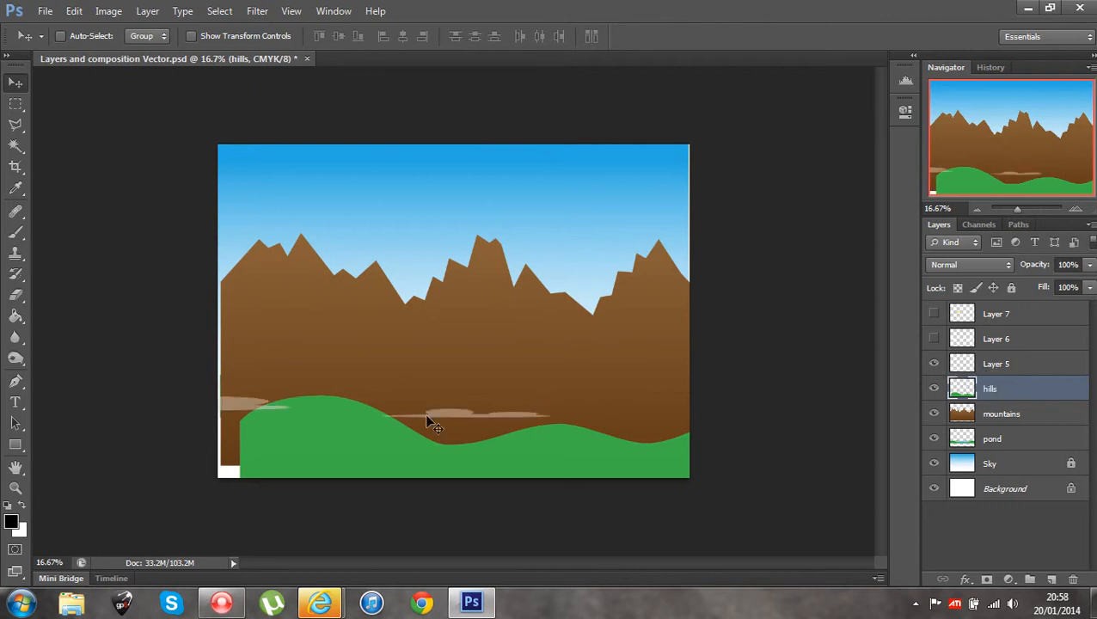
pyautogui.moveTo(434, 421); pyautogui.dragTo(444, 360)
pyautogui.click(1051, 368)
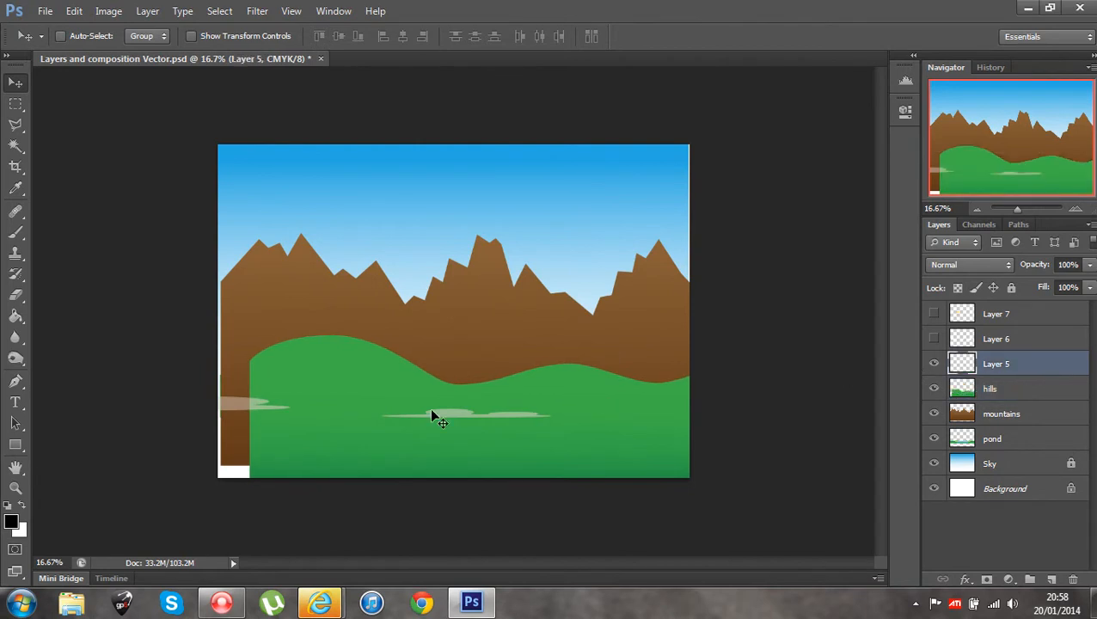
pyautogui.moveTo(457, 404); pyautogui.dragTo(560, 230)
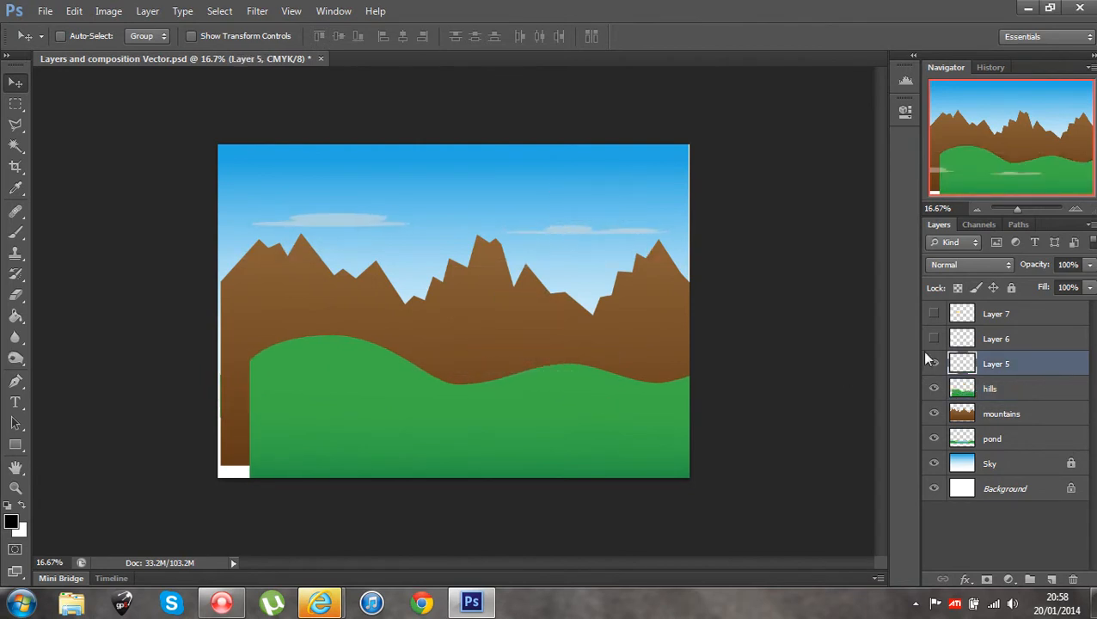
# Rename Layer 5 as grey clouds.
pyautogui.doubleClick(1005, 364)
pyautogui.write('g')
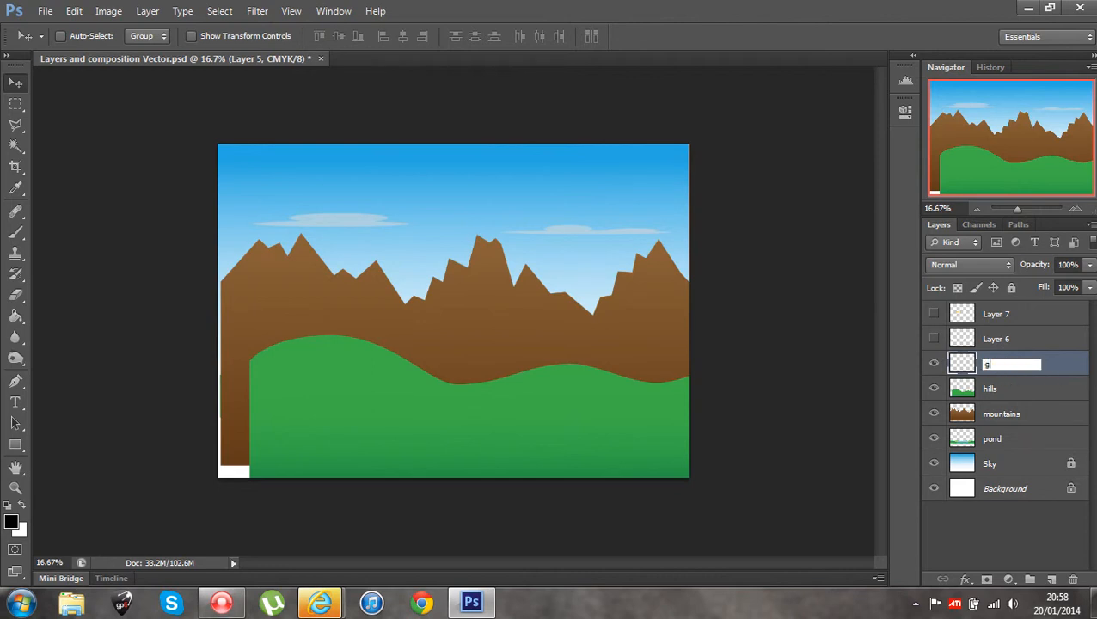
pyautogui.write('rey clouds')
pyautogui.click(1044, 343)
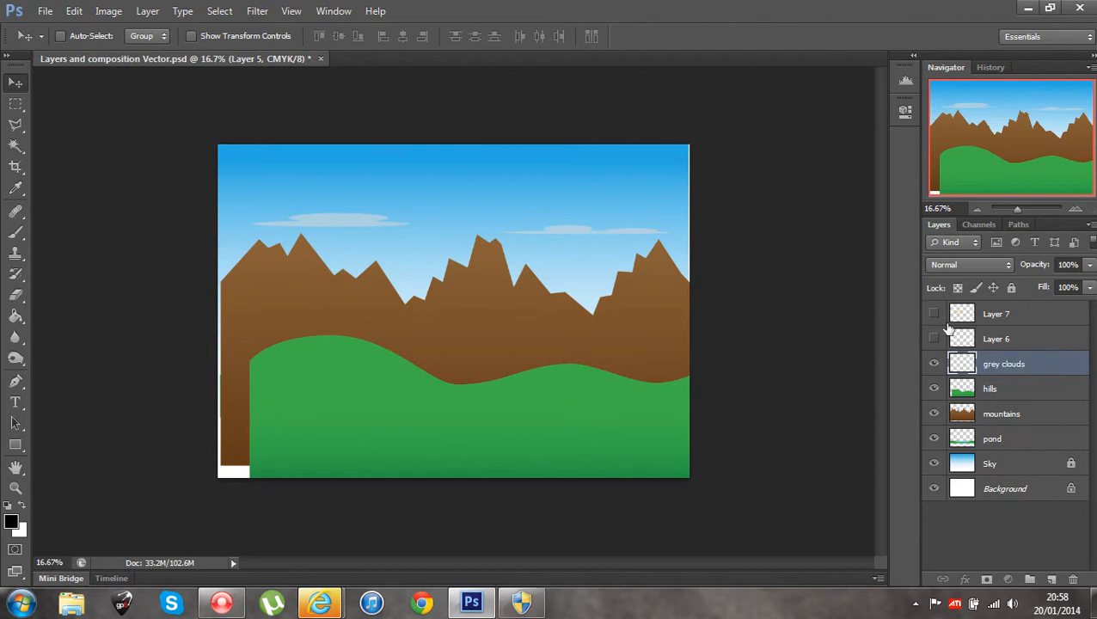
# Show Layer 6 and rename it white clouds.
pyautogui.click(934, 339)
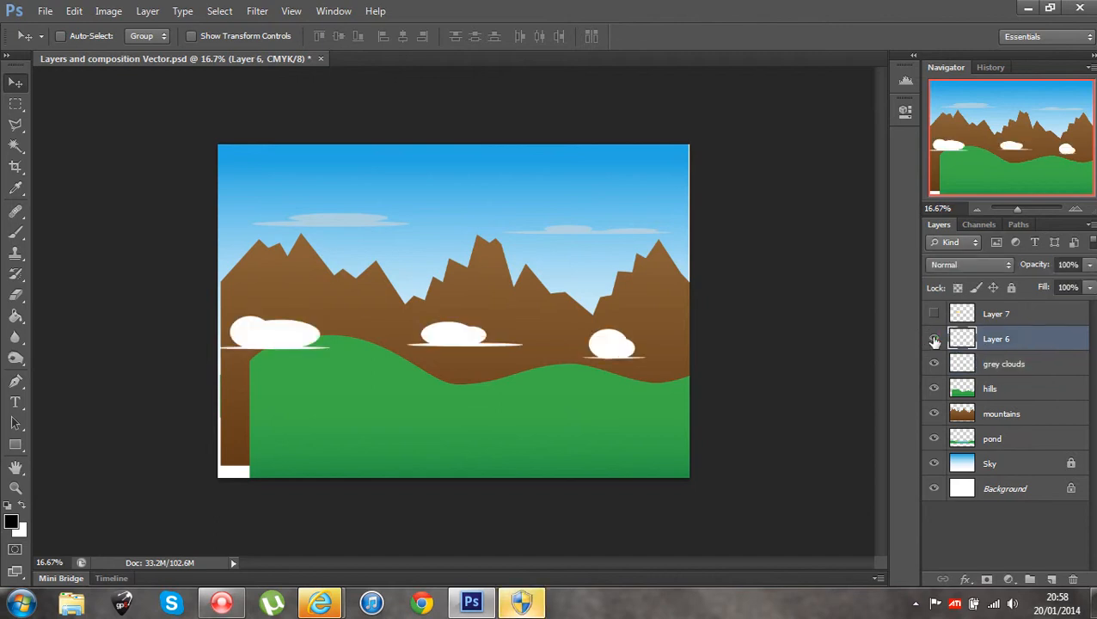
pyautogui.doubleClick(996, 339)
pyautogui.write('white')
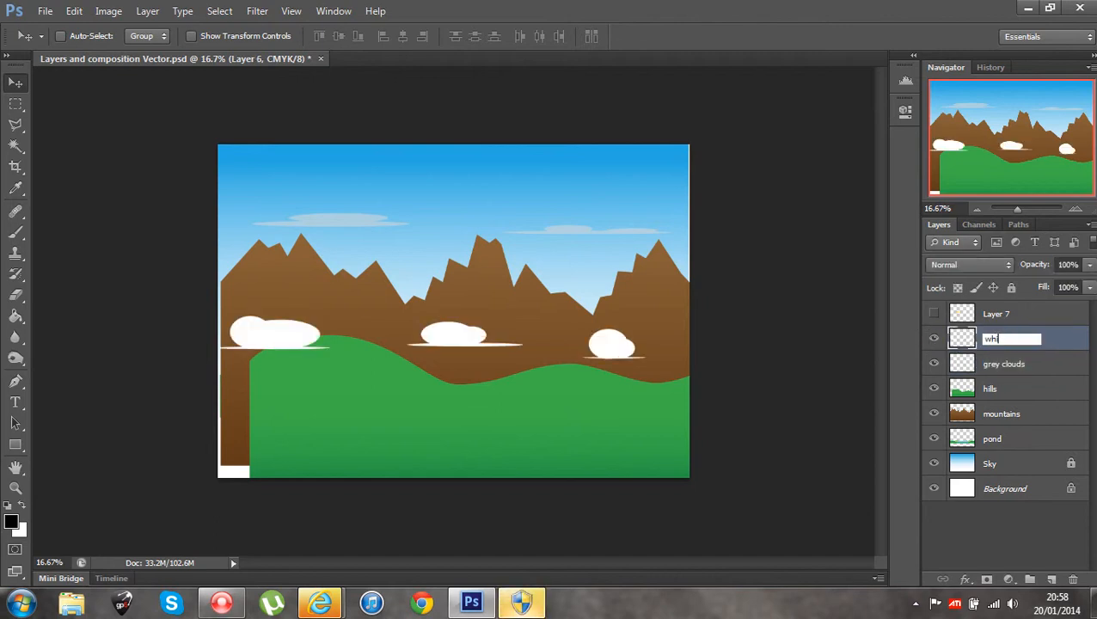
pyautogui.write(' clouds')
# Show Layer 7 and rename it sun.
pyautogui.click(934, 313)
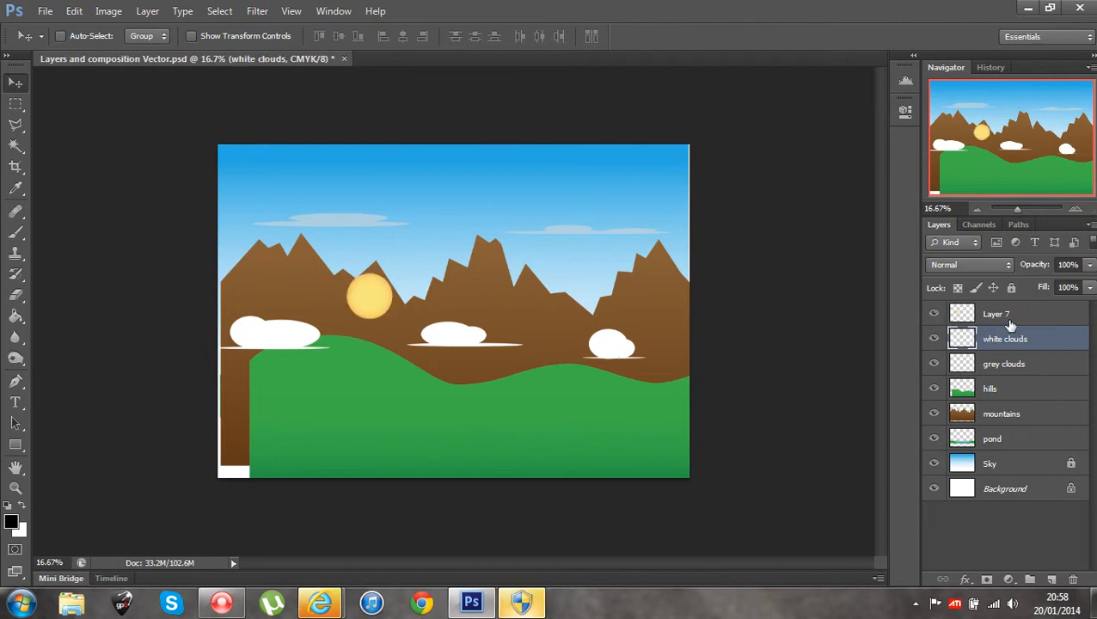
pyautogui.doubleClick(998, 315)
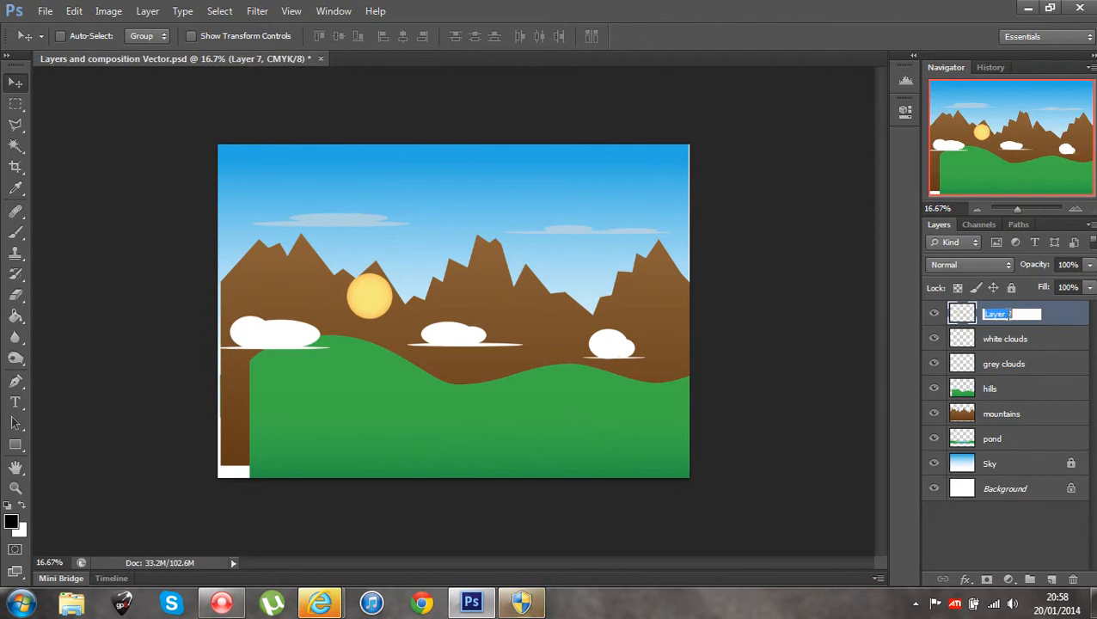
pyautogui.write('sun')
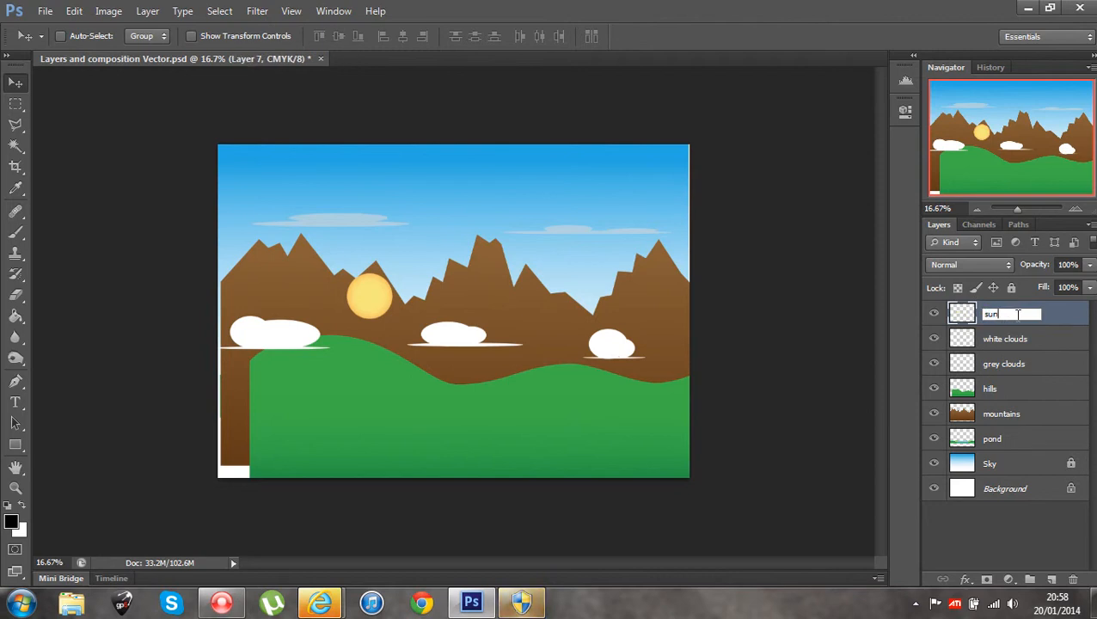
pyautogui.click(1048, 319)
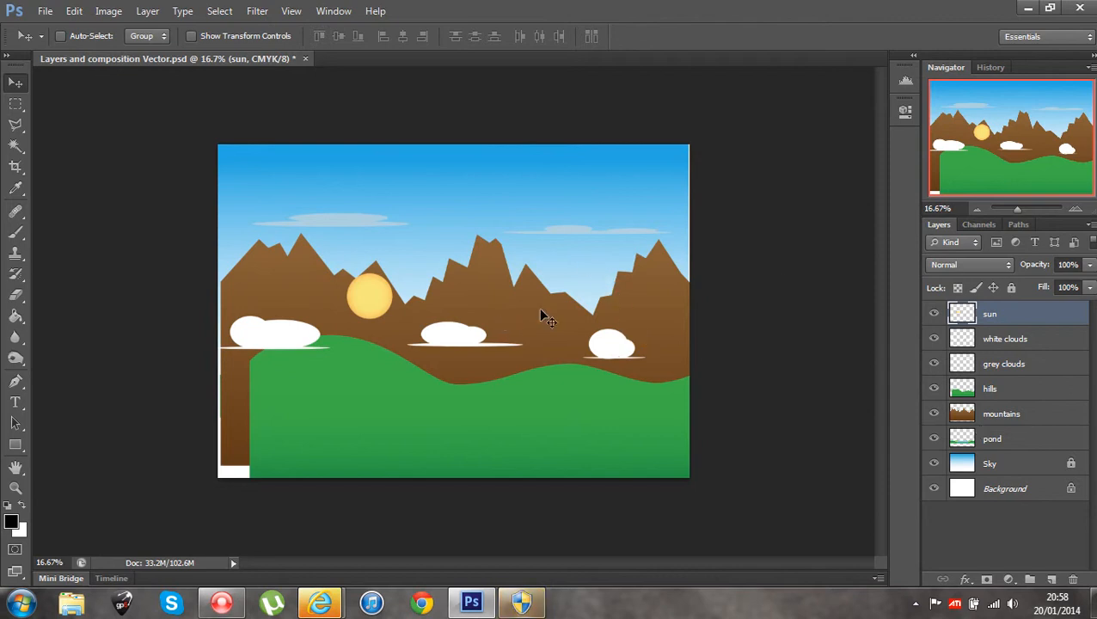
# Unlock the Sky layer, try it at the top of the layer stack, and return it to just above Background.
pyautogui.click(1019, 465)
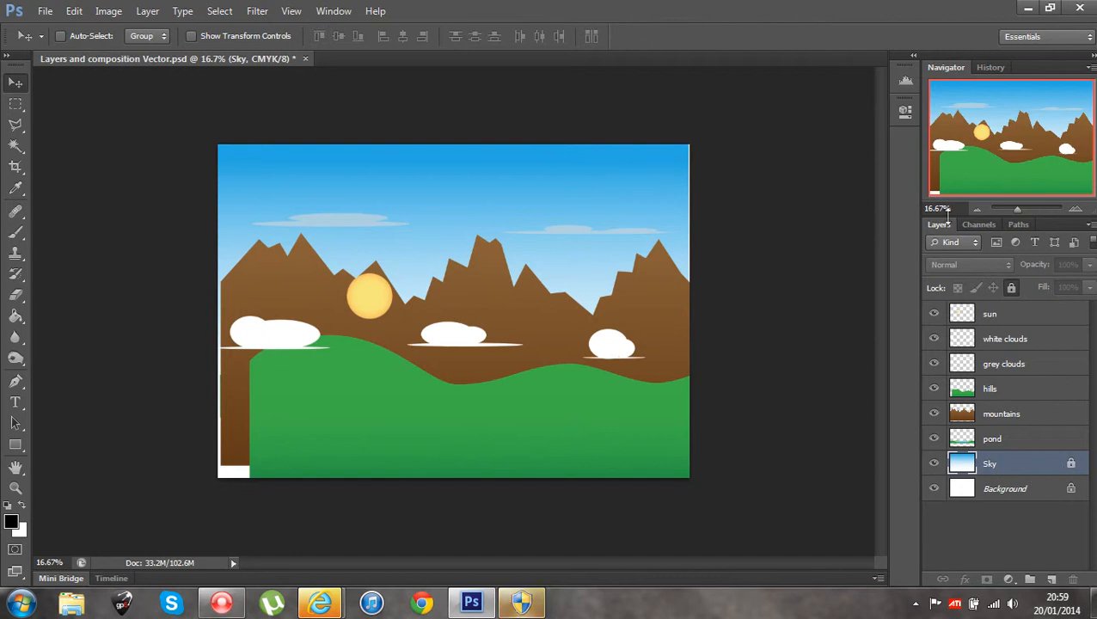
pyautogui.click(1012, 289)
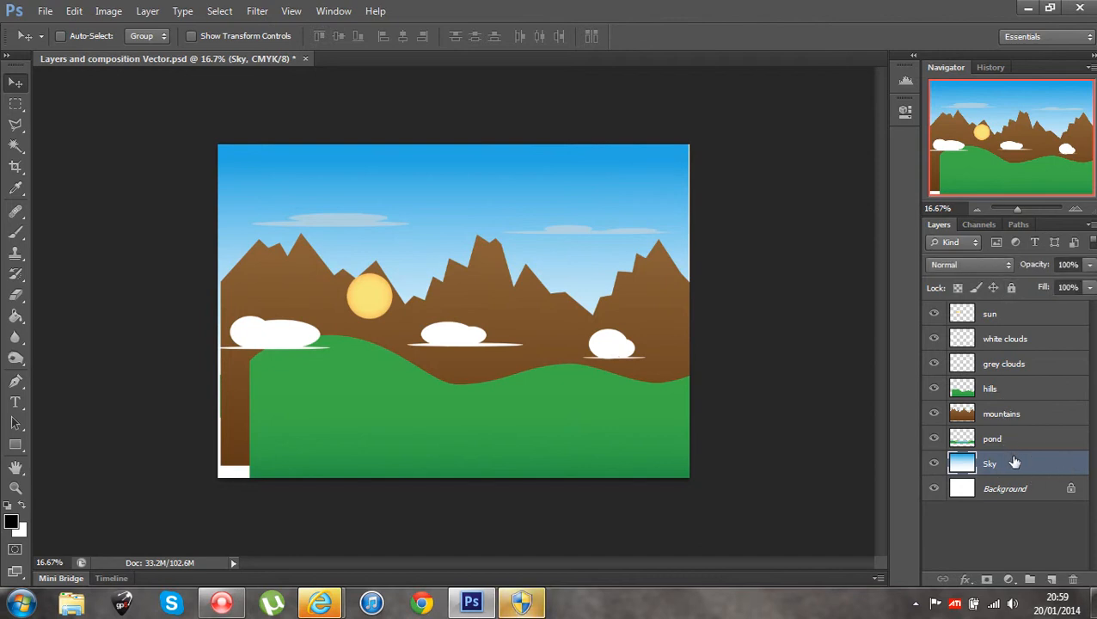
pyautogui.moveTo(1018, 469); pyautogui.dragTo(1015, 307)
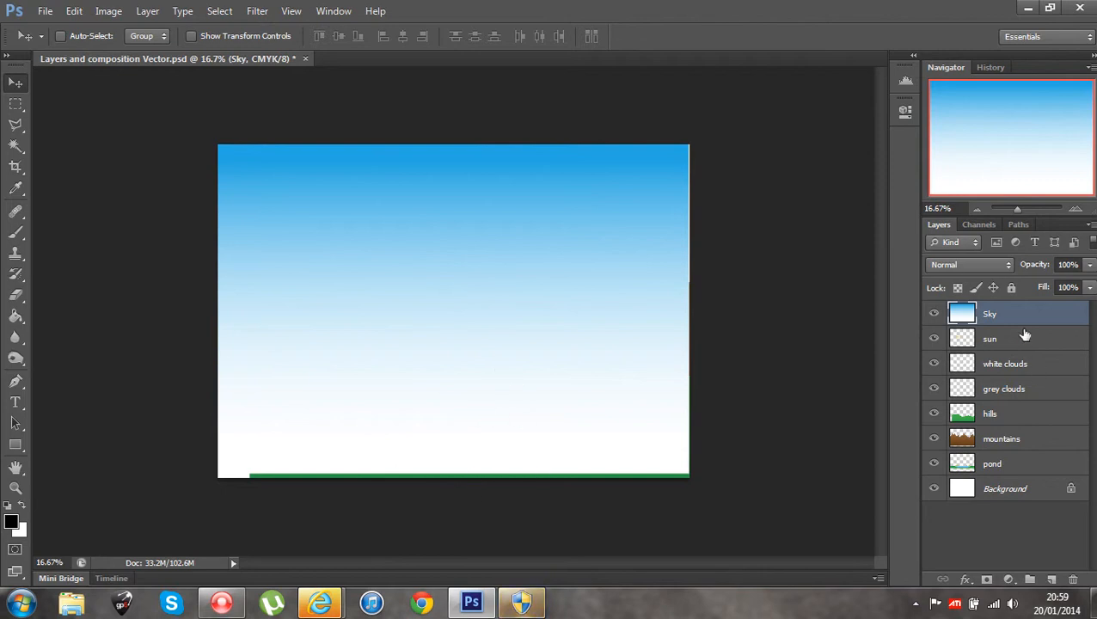
pyautogui.moveTo(1027, 314); pyautogui.dragTo(1011, 477)
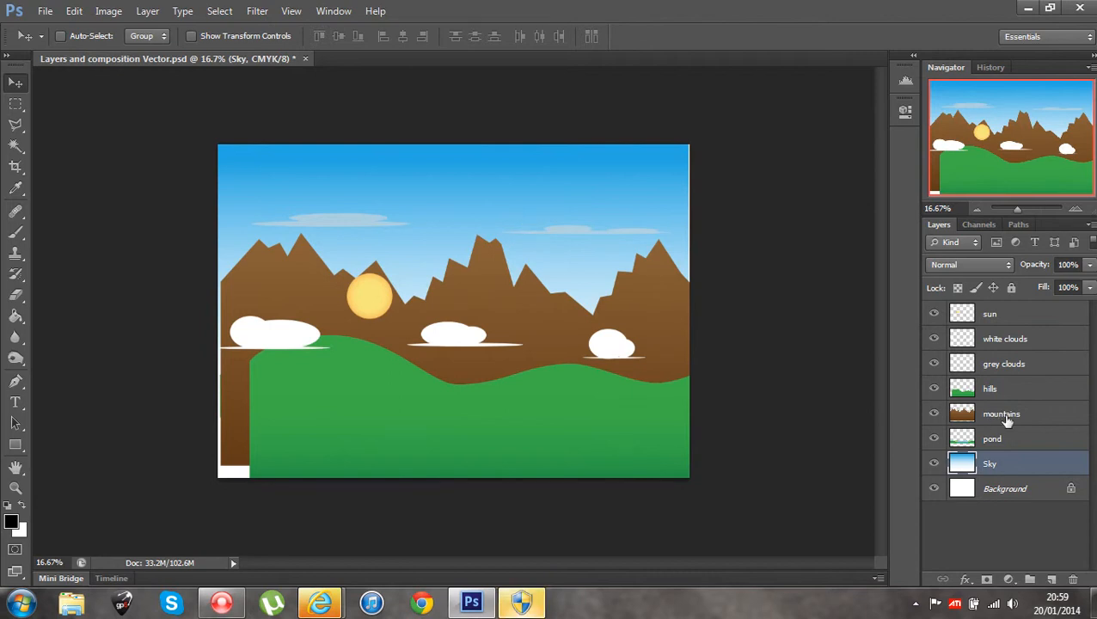
# Reorder the layers so that mountains and hills both sit below pond, with mountains directly above Sky.
pyautogui.click(1032, 415)
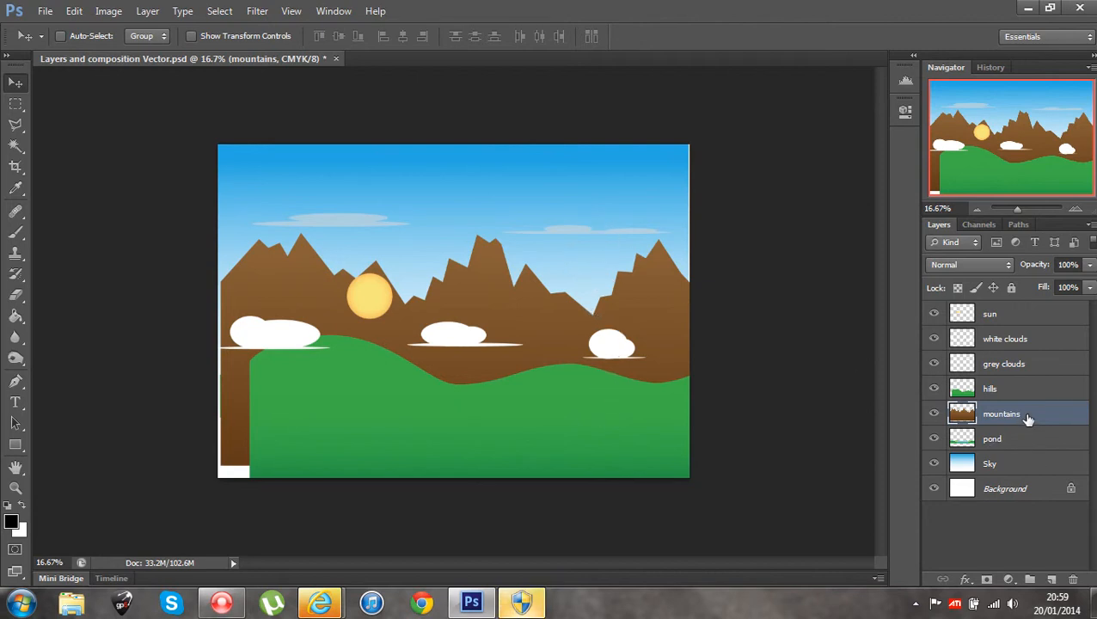
pyautogui.moveTo(1029, 418); pyautogui.dragTo(1022, 448)
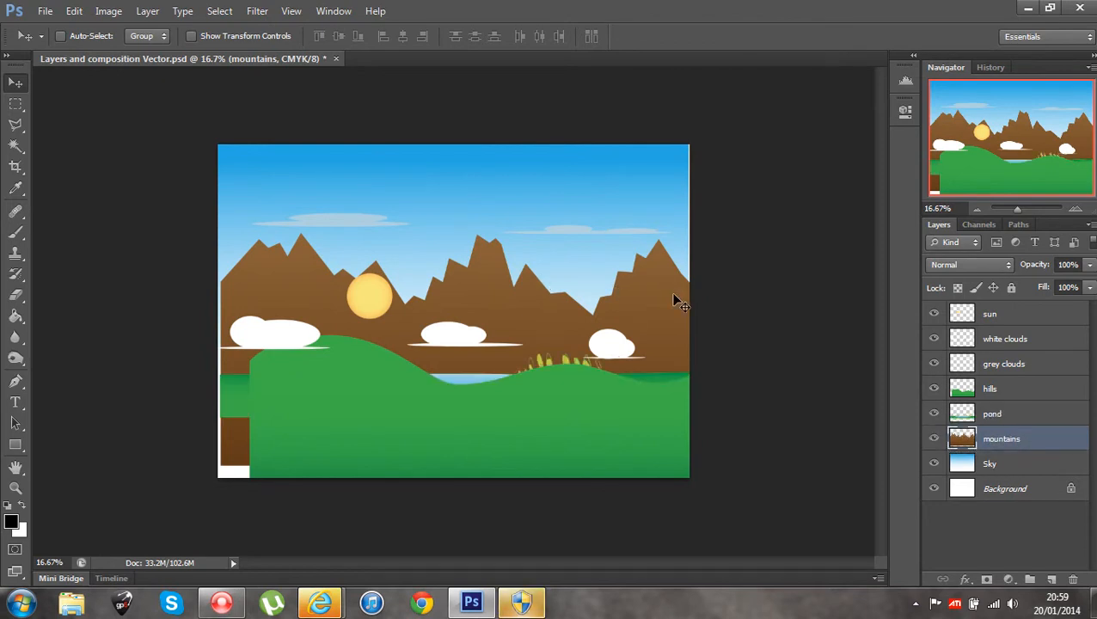
pyautogui.click(1027, 393)
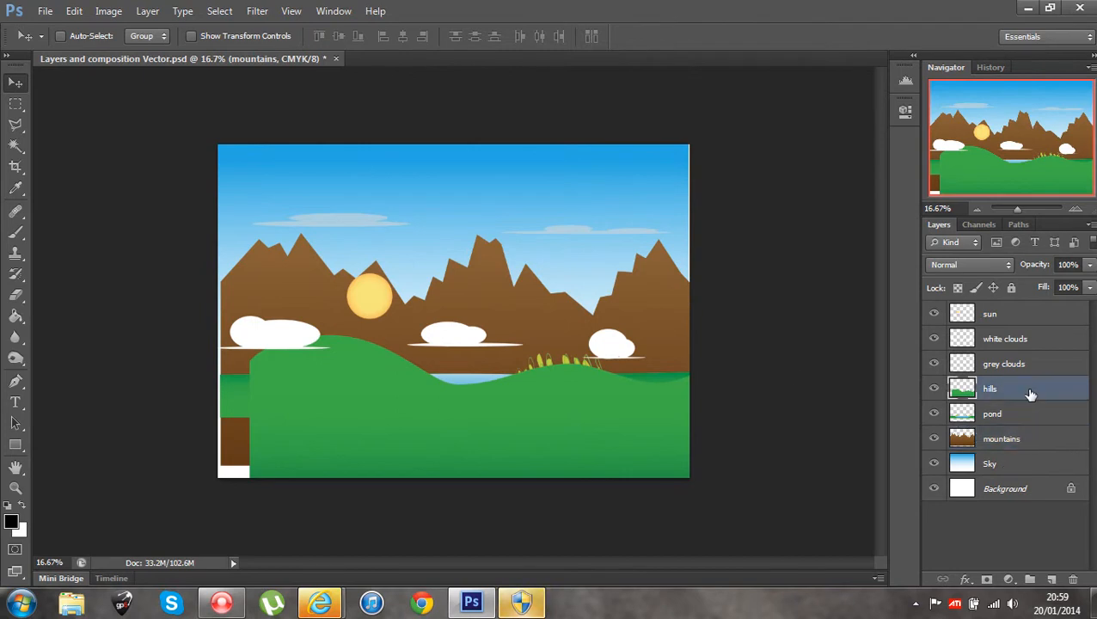
pyautogui.moveTo(1031, 394); pyautogui.dragTo(1036, 420)
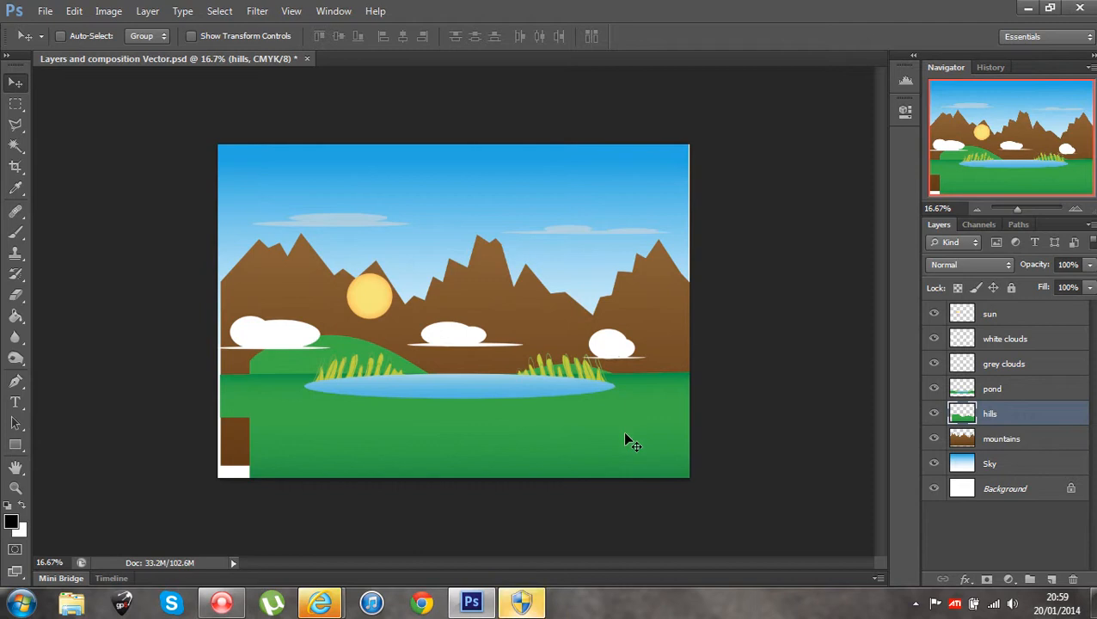
# Shift the hills up and left to span the canvas width, and lower the pond toward the bottom of the canvas.
pyautogui.moveTo(649, 455); pyautogui.dragTo(622, 442)
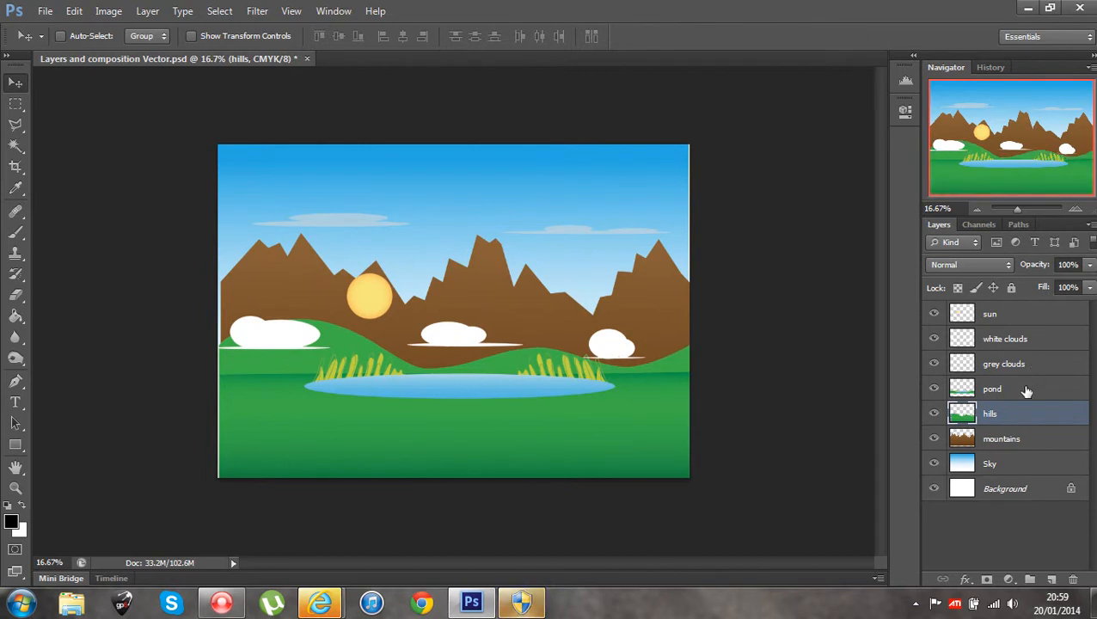
pyautogui.click(998, 389)
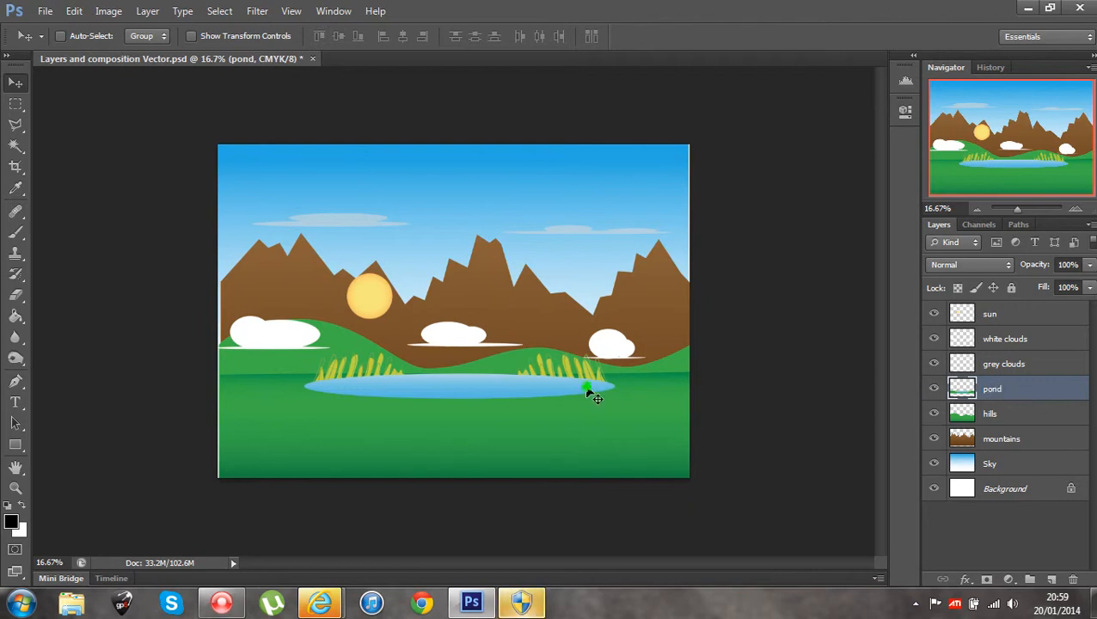
pyautogui.moveTo(587, 392); pyautogui.dragTo(584, 450)
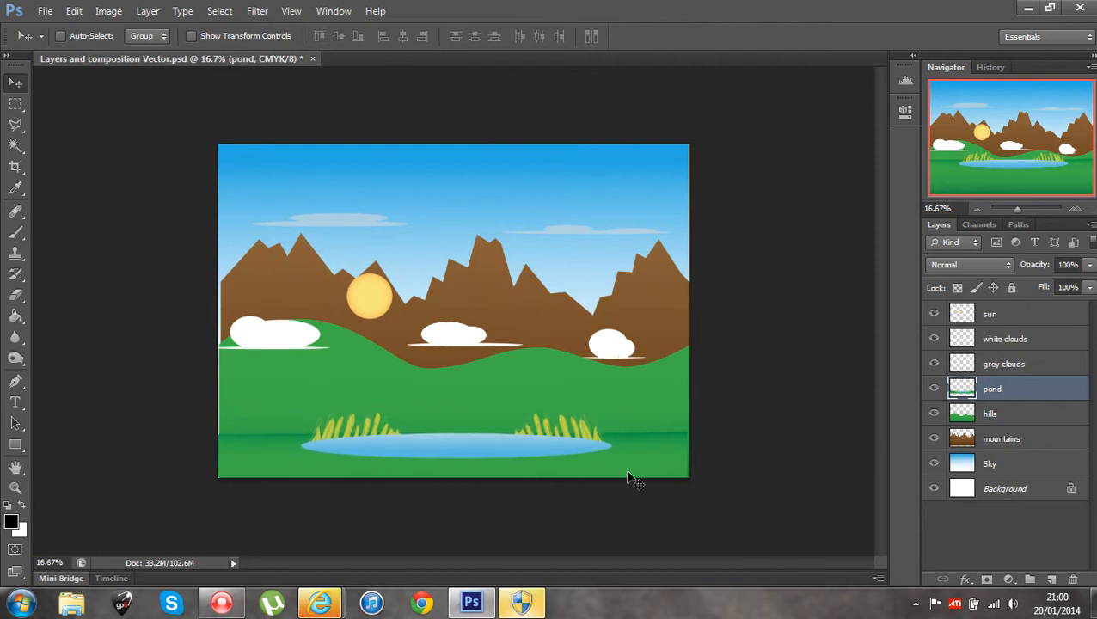
# Nudge the grey clouds slightly upward and move the white clouds into the sky just above them.
pyautogui.click(1023, 363)
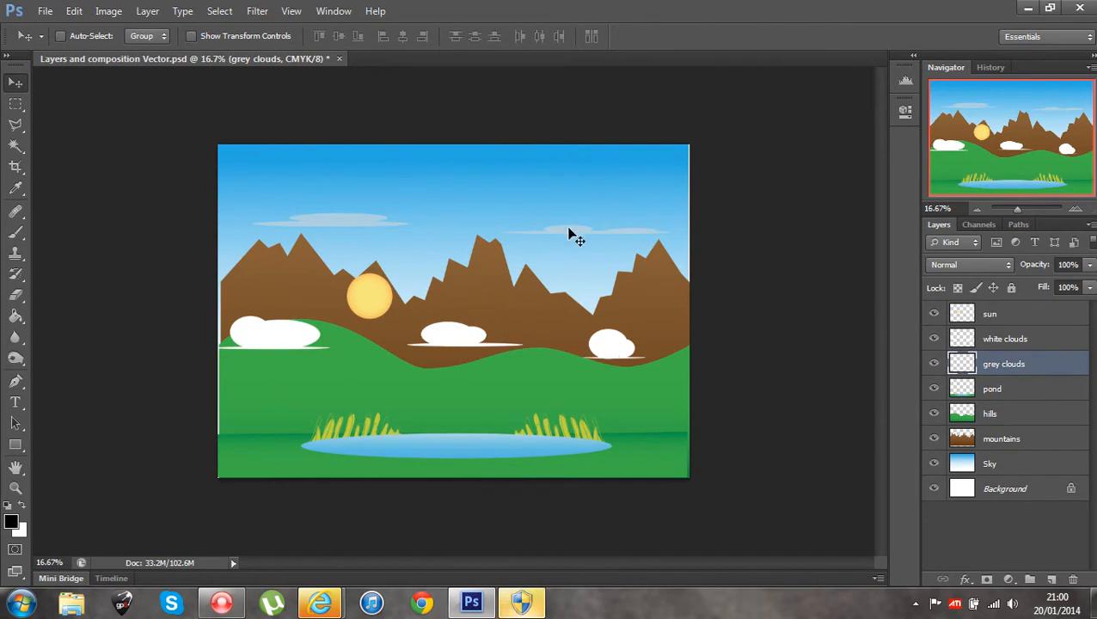
pyautogui.moveTo(569, 233); pyautogui.dragTo(571, 226)
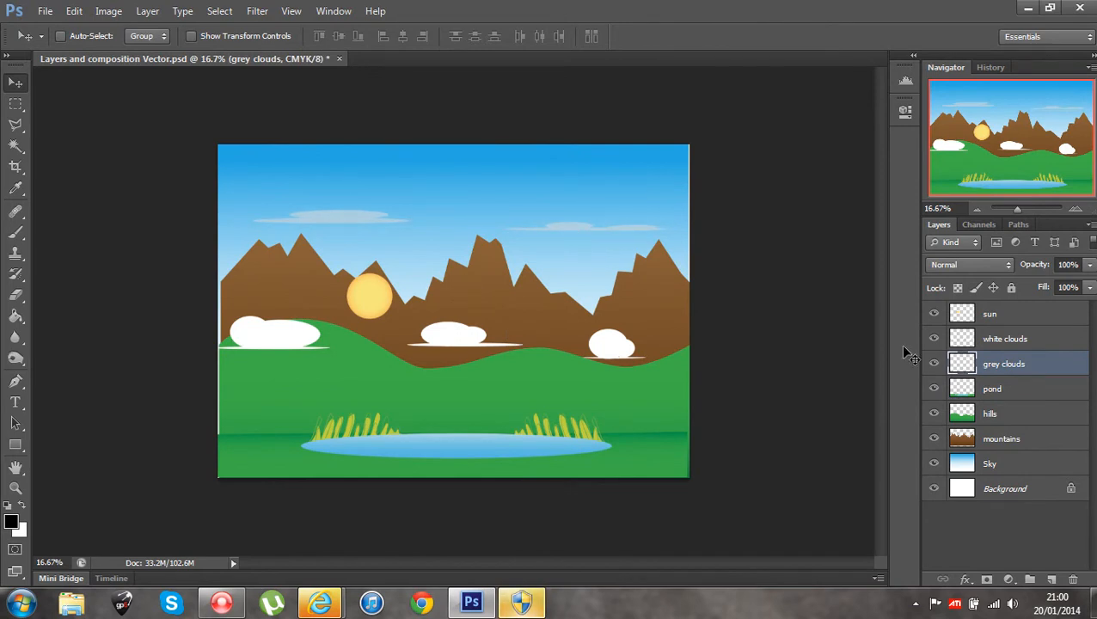
pyautogui.click(1042, 340)
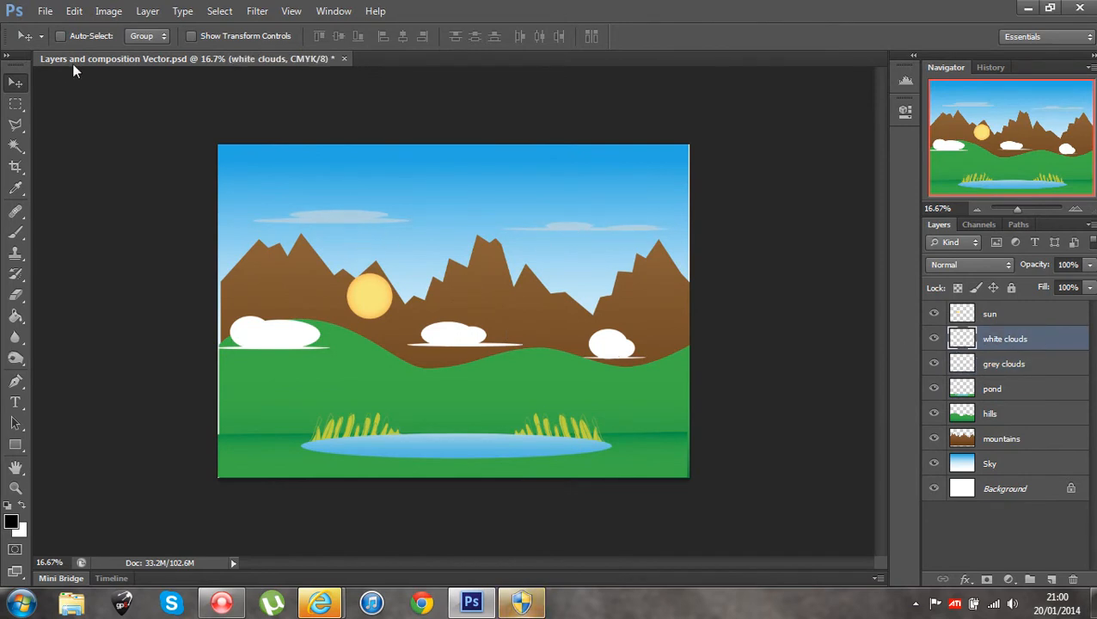
pyautogui.moveTo(422, 327); pyautogui.dragTo(463, 209)
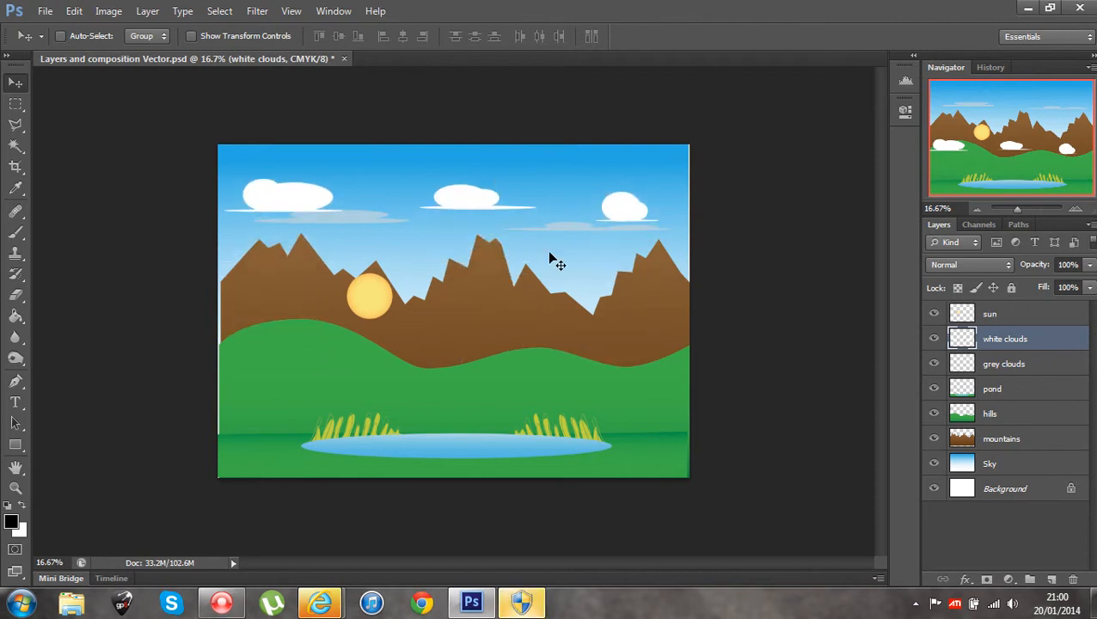
# Move the sun into the sky over the rightmost white cloud and place its layer beneath white clouds.
pyautogui.click(1040, 316)
pyautogui.moveTo(384, 295); pyautogui.dragTo(652, 182)
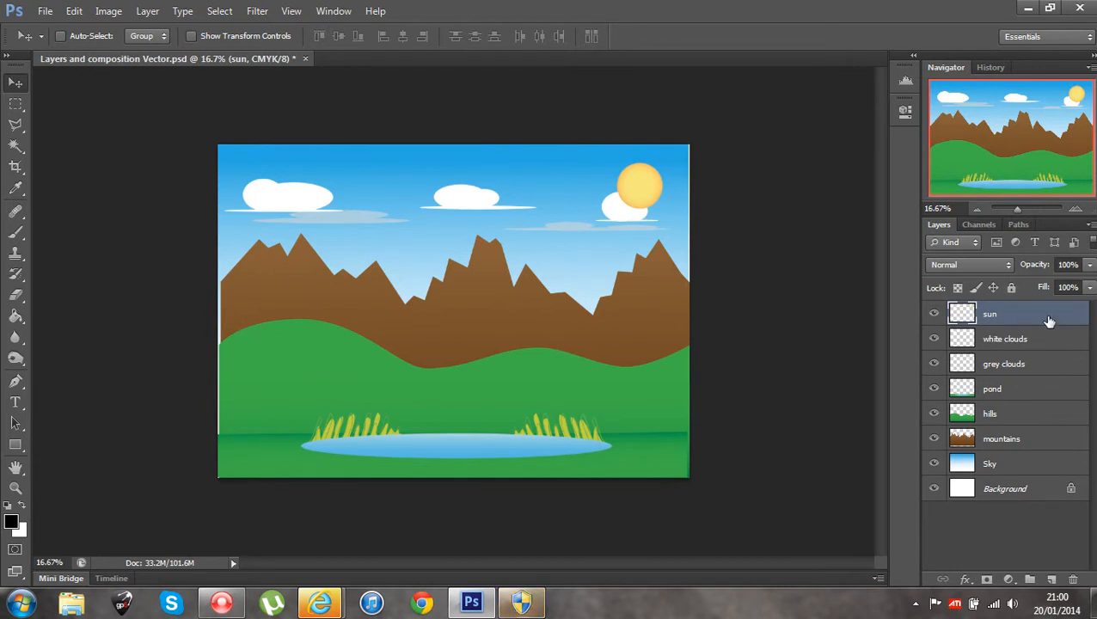
pyautogui.moveTo(1048, 319); pyautogui.dragTo(1045, 354)
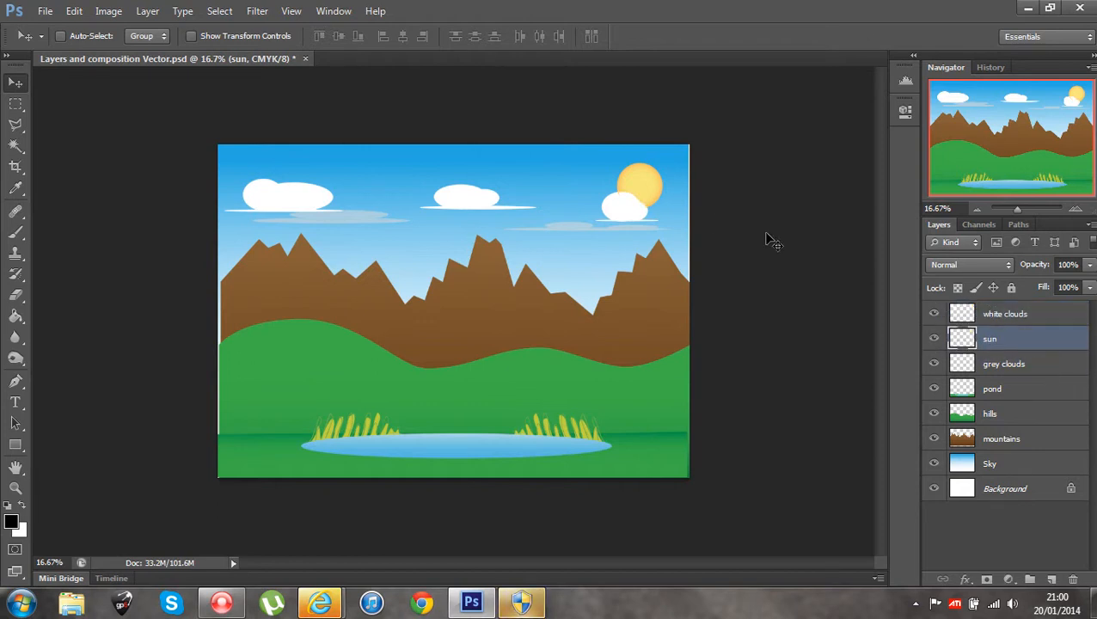
# Place the sun layer between mountains and Sky, test the sun at the mountain ridge, and move it high between the two rightmost white clouds.
pyautogui.moveTo(634, 187); pyautogui.dragTo(557, 267)
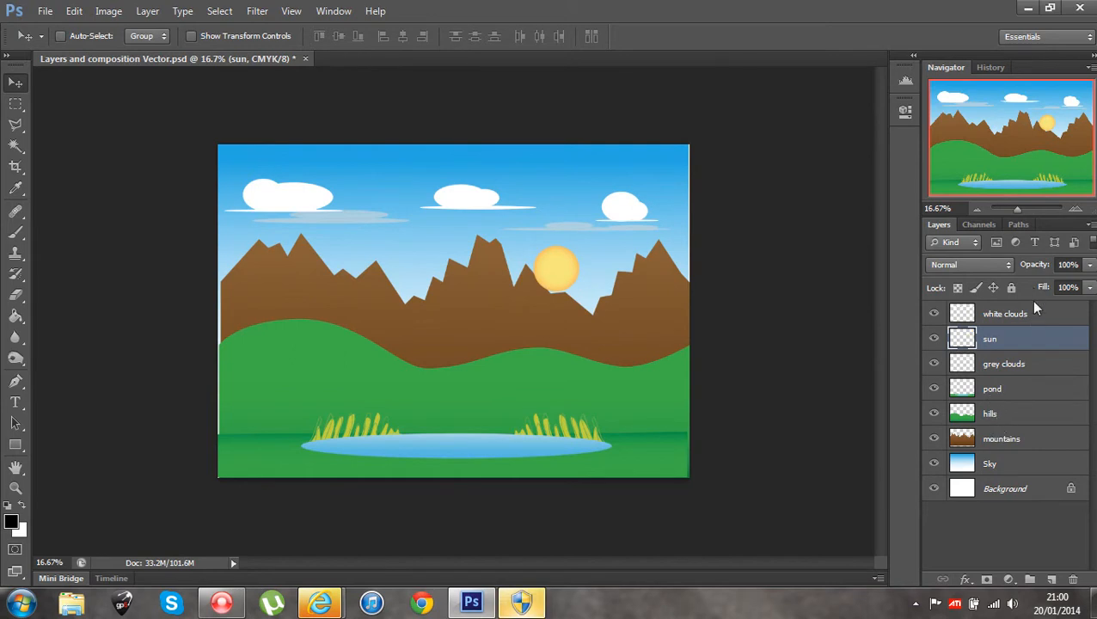
pyautogui.moveTo(1024, 342); pyautogui.dragTo(1028, 446)
pyautogui.moveTo(558, 269); pyautogui.dragTo(585, 182)
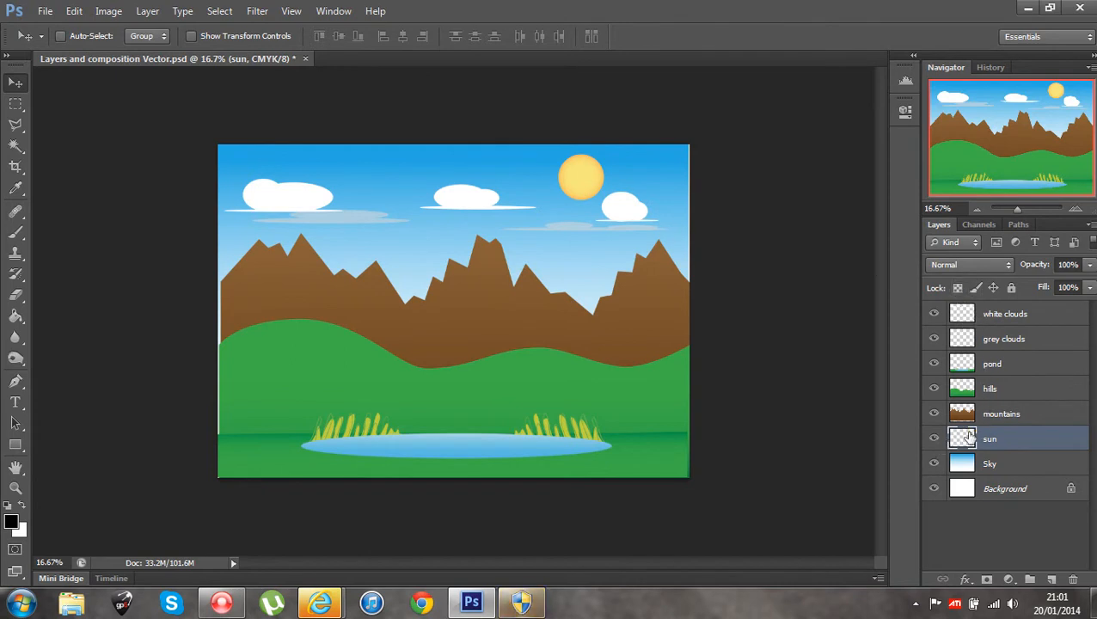
# Hide the white clouds layer and show it again to check its effect on the composition.
pyautogui.click(935, 315)
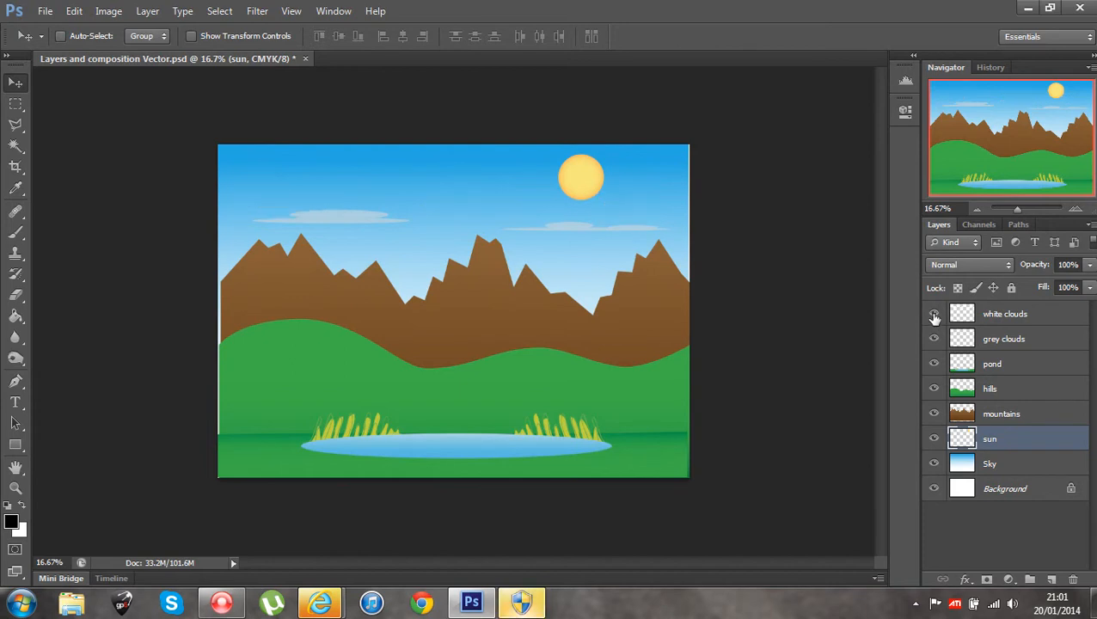
pyautogui.click(935, 315)
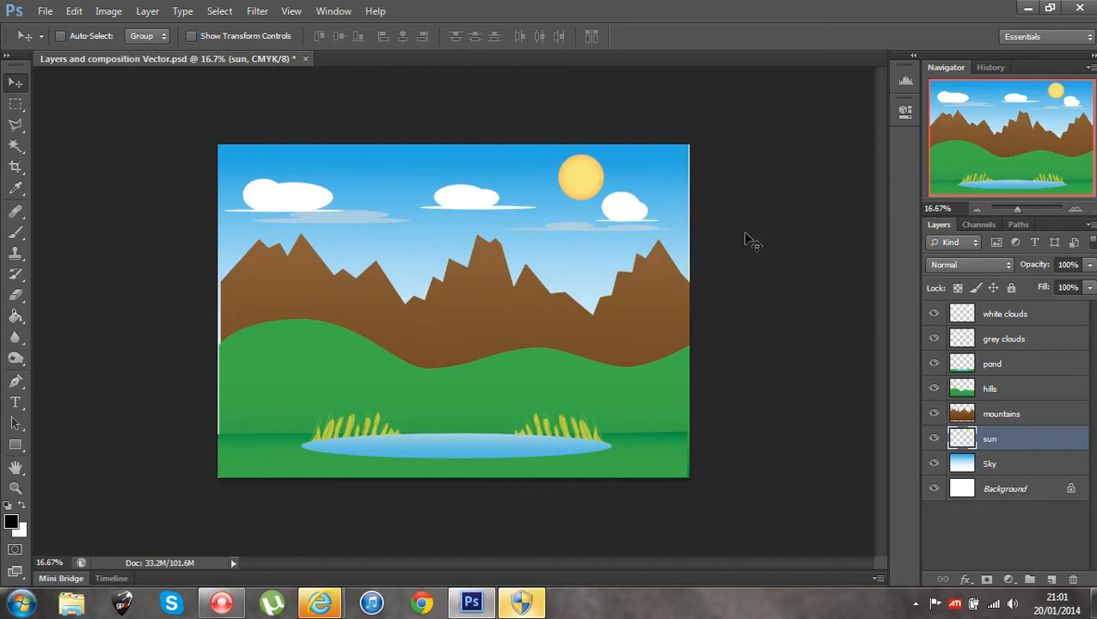
# Scale the Sky layer to about 102% width and 101.3% height so it extends past the canvas's right edge and reaches the bottom.
pyautogui.click(1003, 466)
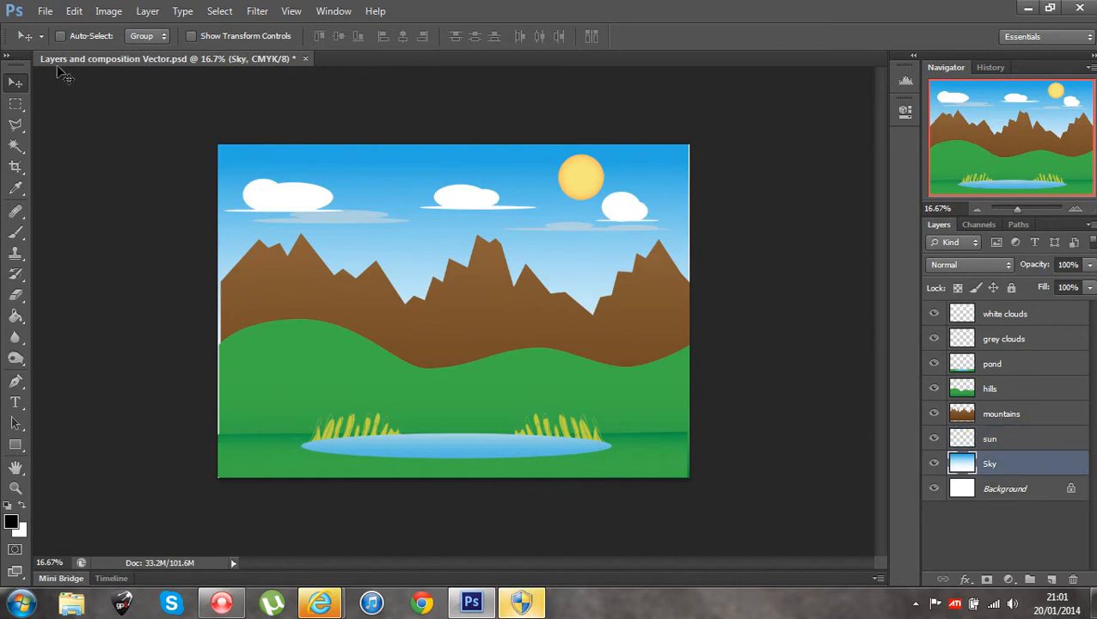
pyautogui.click(74, 11)
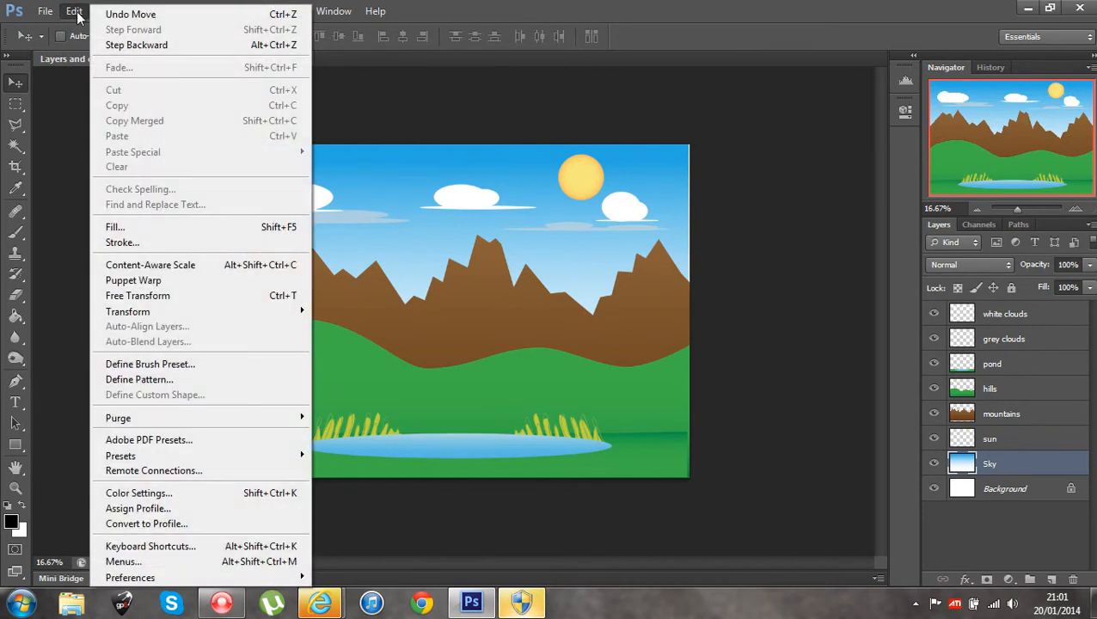
pyautogui.moveTo(153, 311)
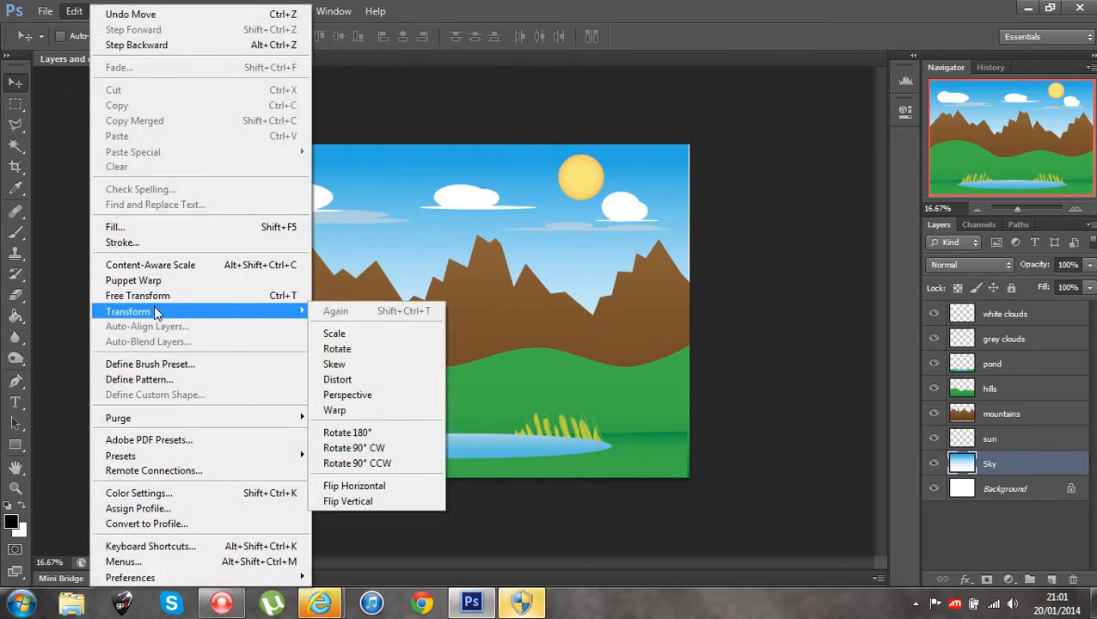
pyautogui.click(379, 334)
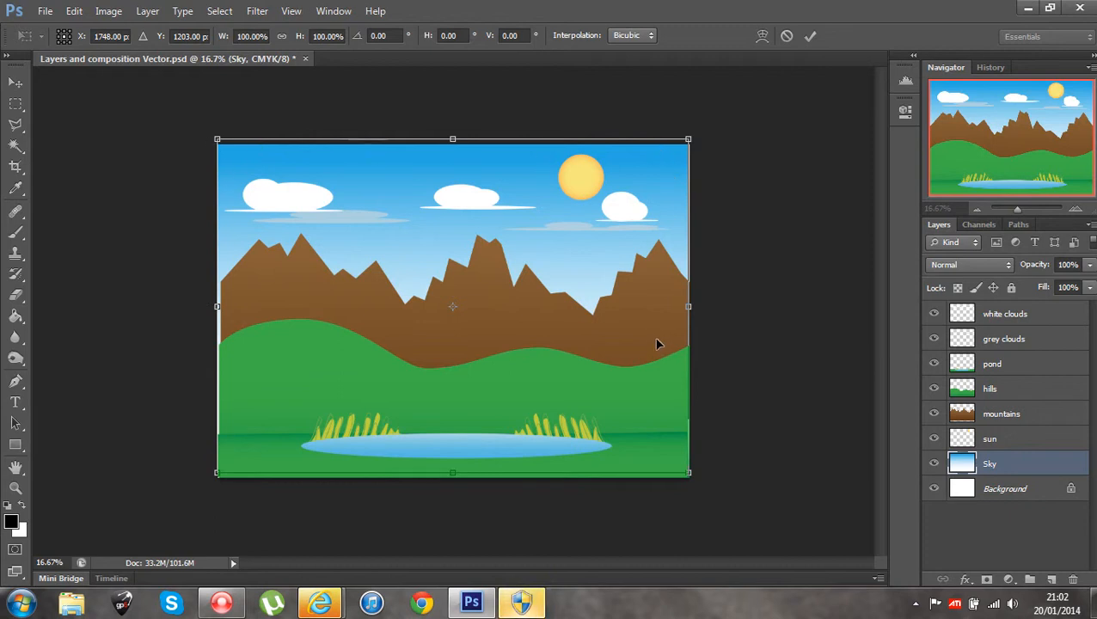
pyautogui.moveTo(688, 307)
pyautogui.mouseDown()
pyautogui.moveTo(588, 293)
pyautogui.moveTo(563, 300)
pyautogui.moveTo(707, 305)
pyautogui.mouseUp()
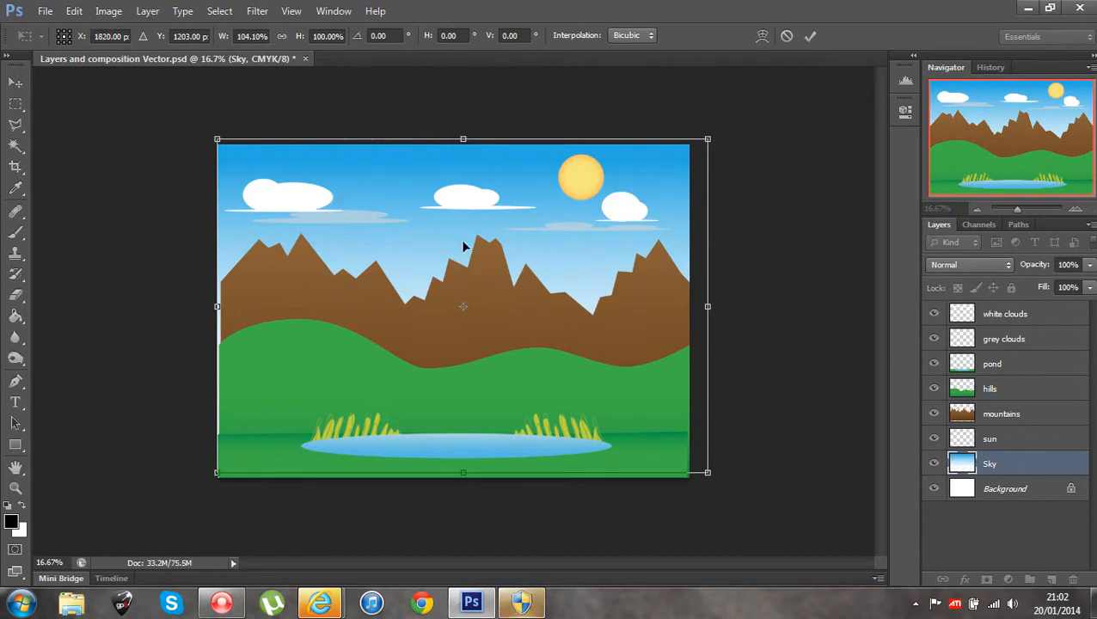
pyautogui.moveTo(704, 306); pyautogui.dragTo(691, 306)
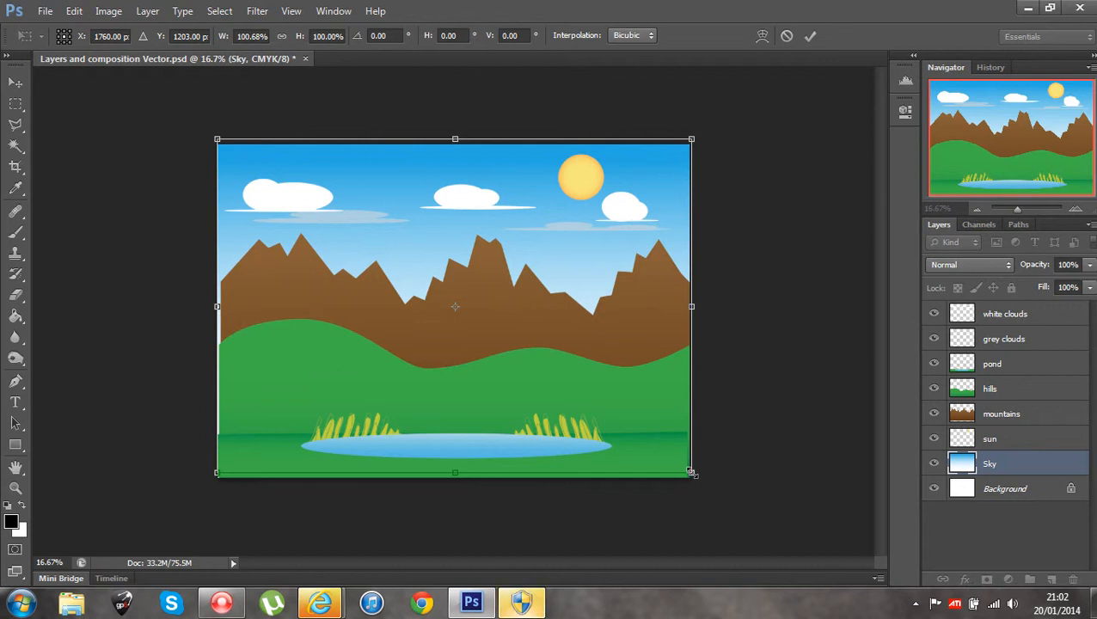
pyautogui.moveTo(694, 472)
pyautogui.mouseDown()
pyautogui.moveTo(760, 516)
pyautogui.moveTo(612, 411)
pyautogui.moveTo(697, 478)
pyautogui.mouseUp()
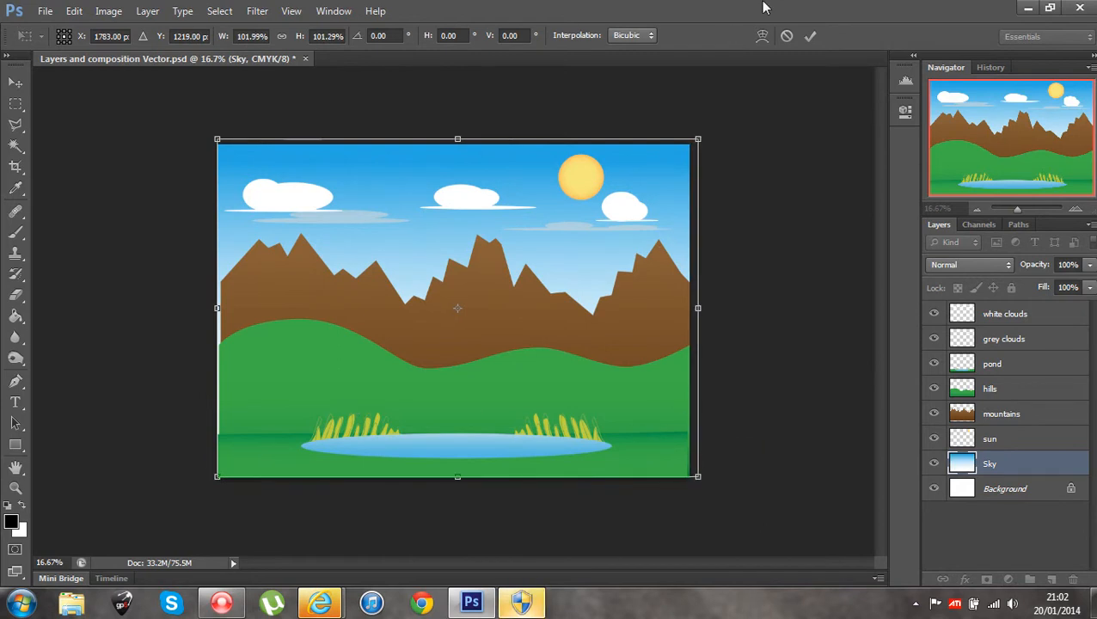
pyautogui.click(811, 37)
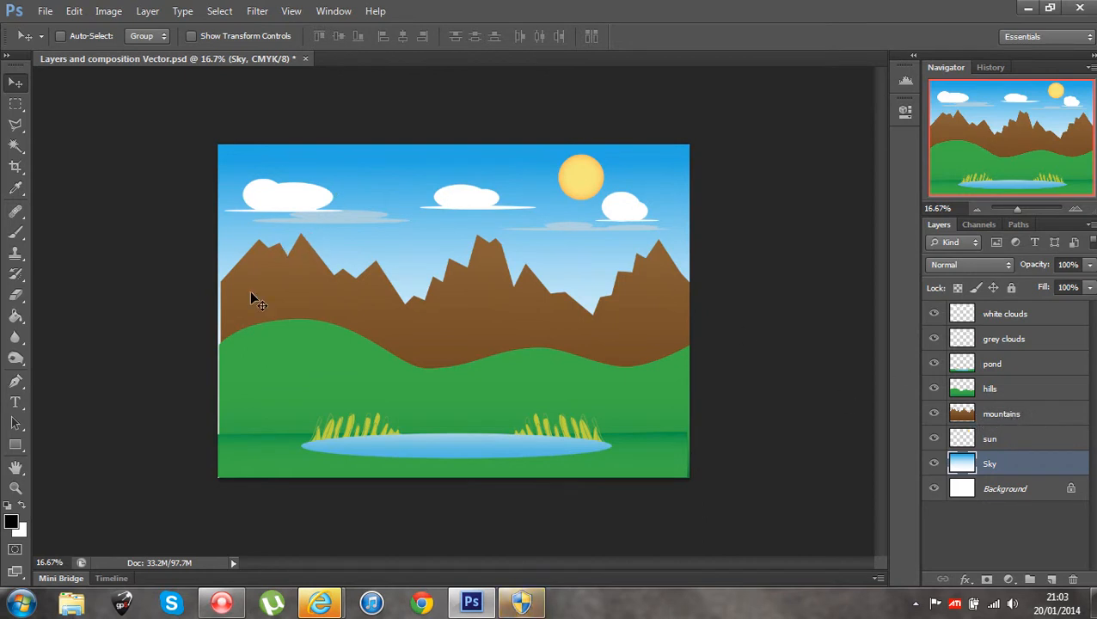
# Scale the mountains layer from its lower-left corner to about 101.6% so it covers the gap along the canvas's left edge.
pyautogui.click(997, 415)
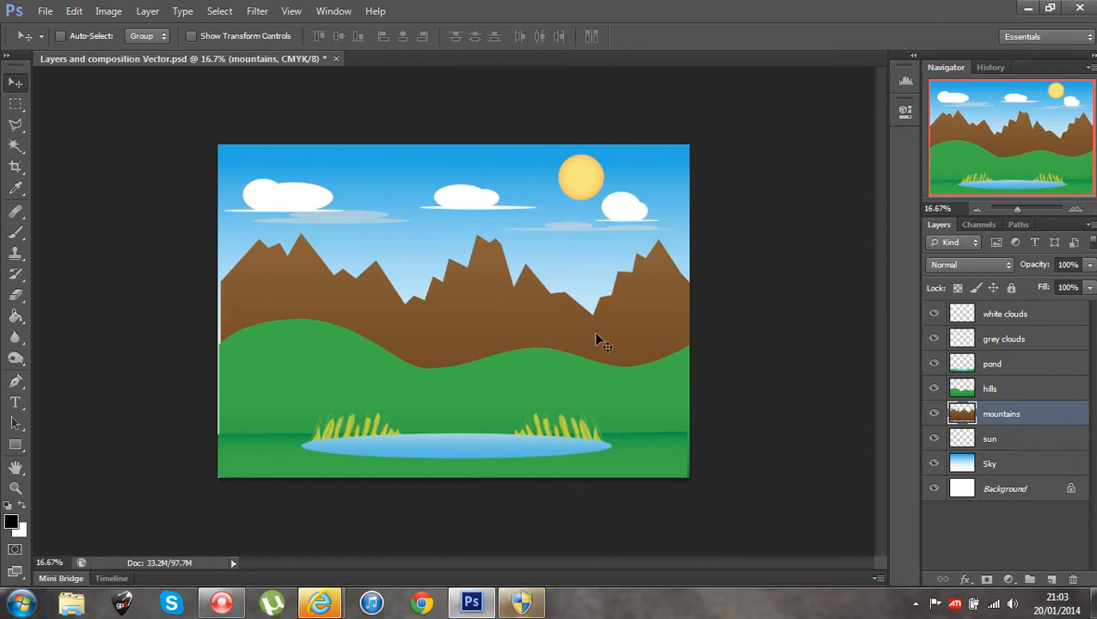
pyautogui.click(75, 12)
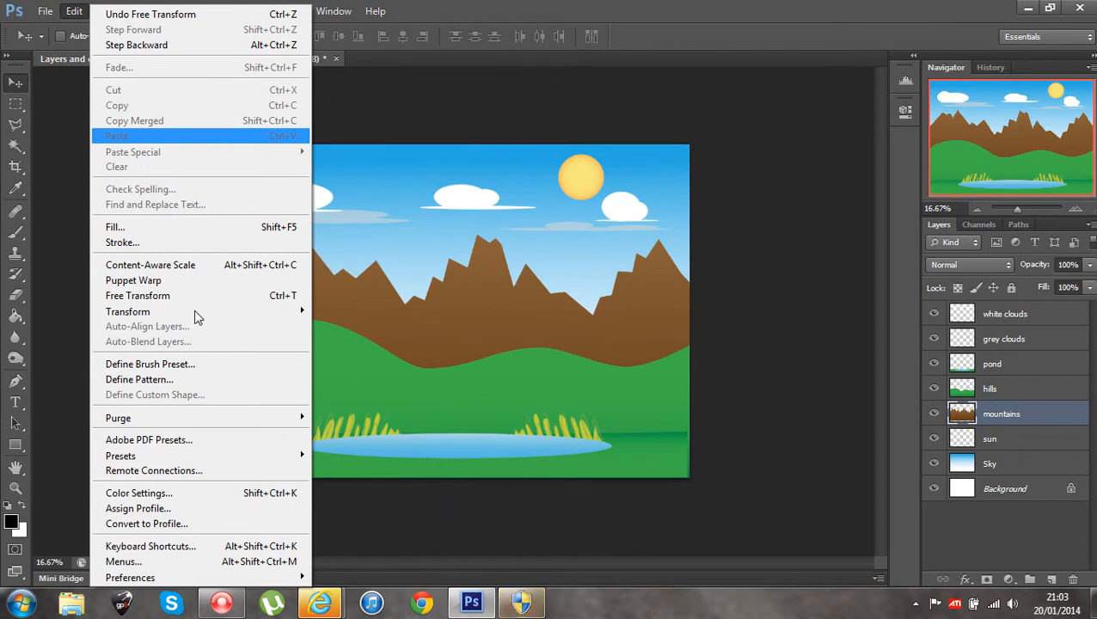
pyautogui.click(869, 411)
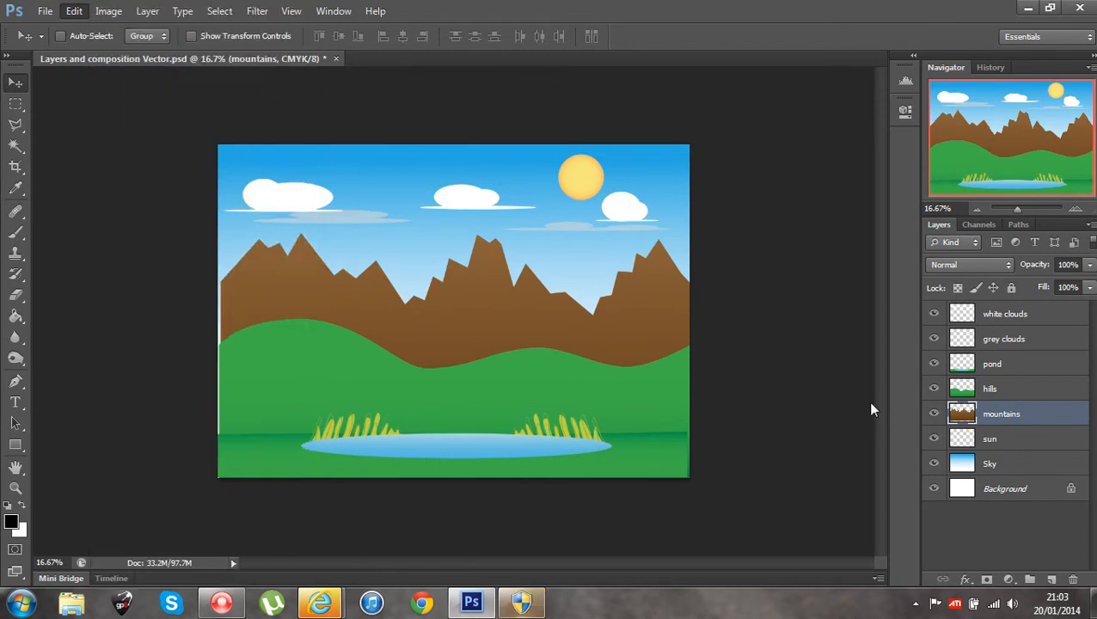
pyautogui.click(76, 11)
pyautogui.moveTo(148, 312)
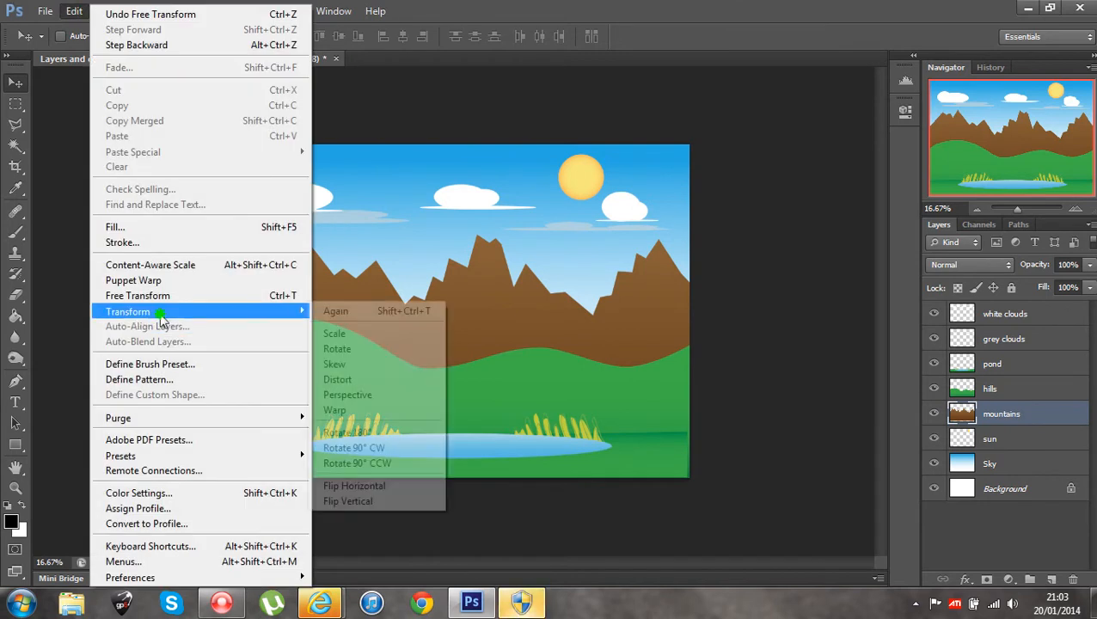
pyautogui.click(334, 333)
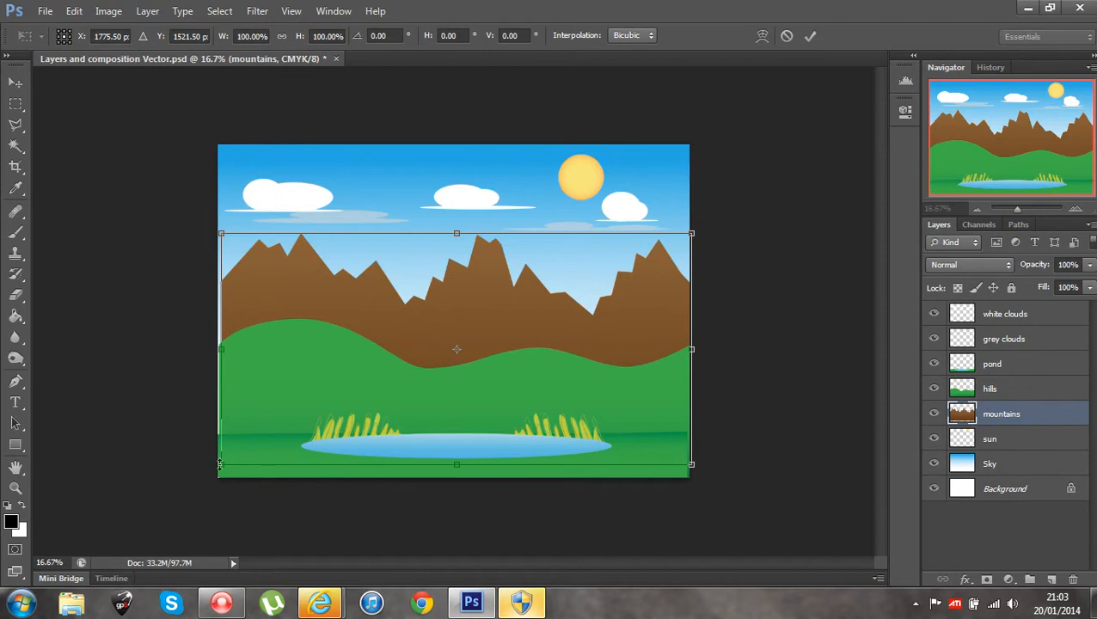
pyautogui.moveTo(221, 466); pyautogui.dragTo(214, 471)
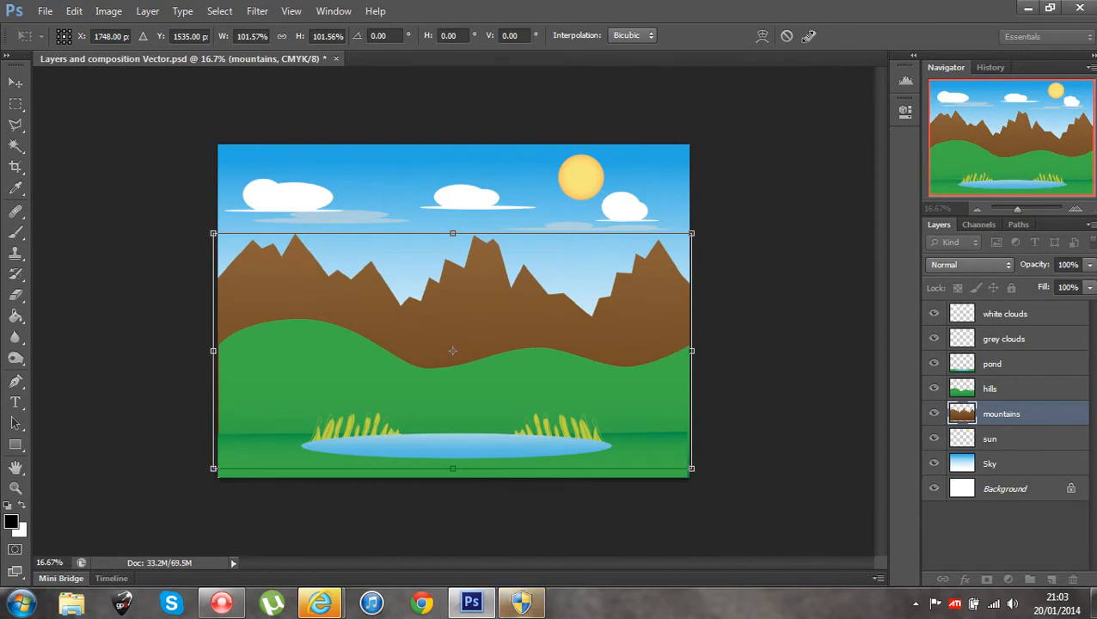
pyautogui.click(811, 36)
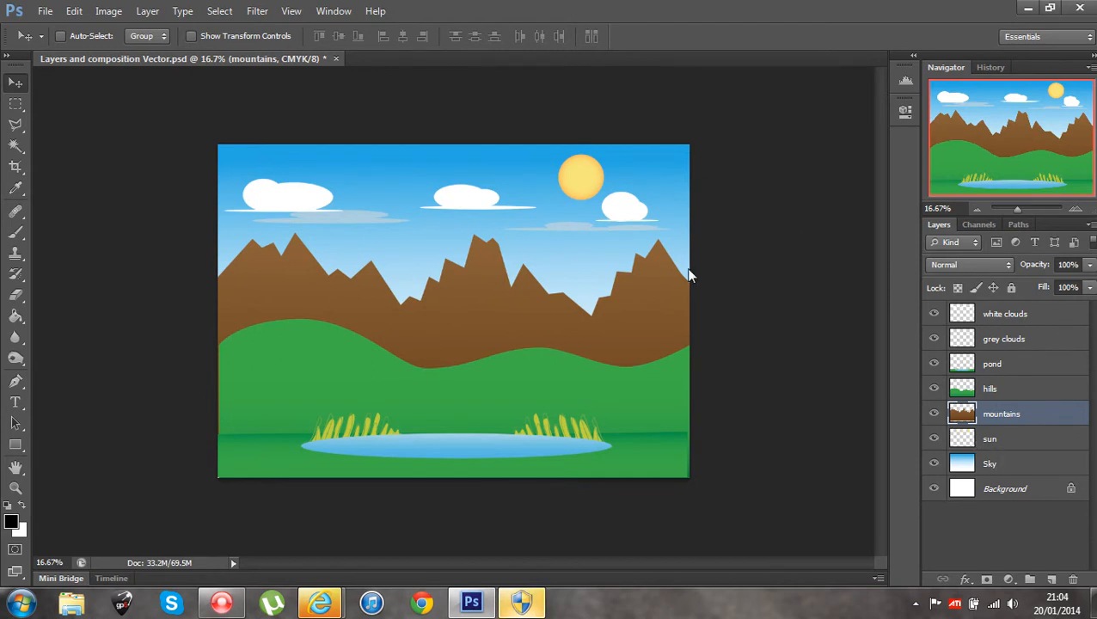
pyautogui.click(1038, 440)
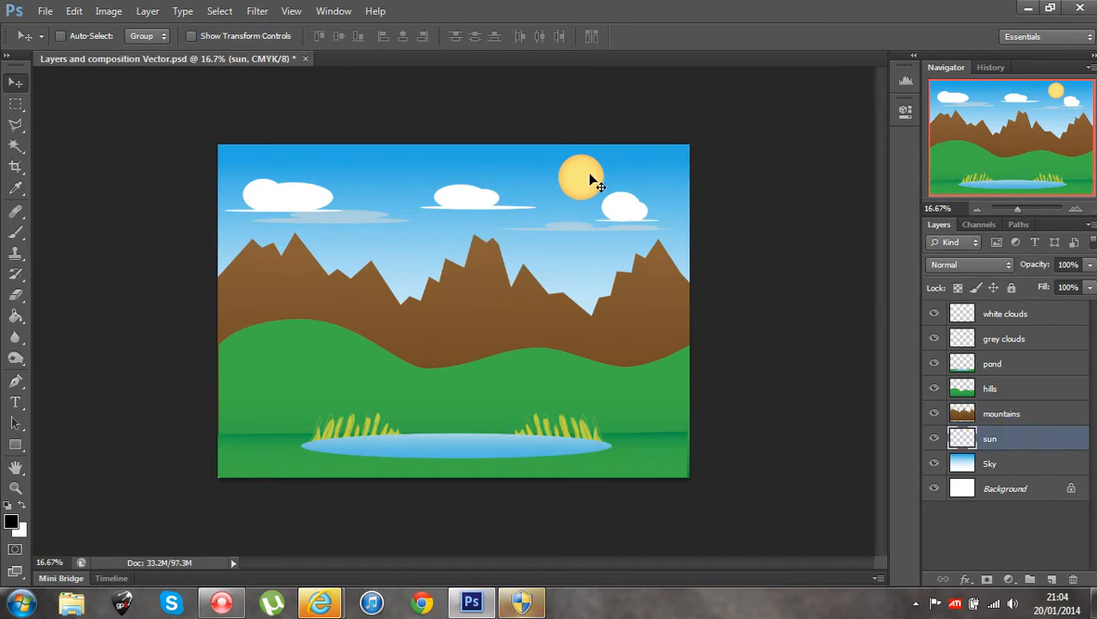
pyautogui.click(64, 12)
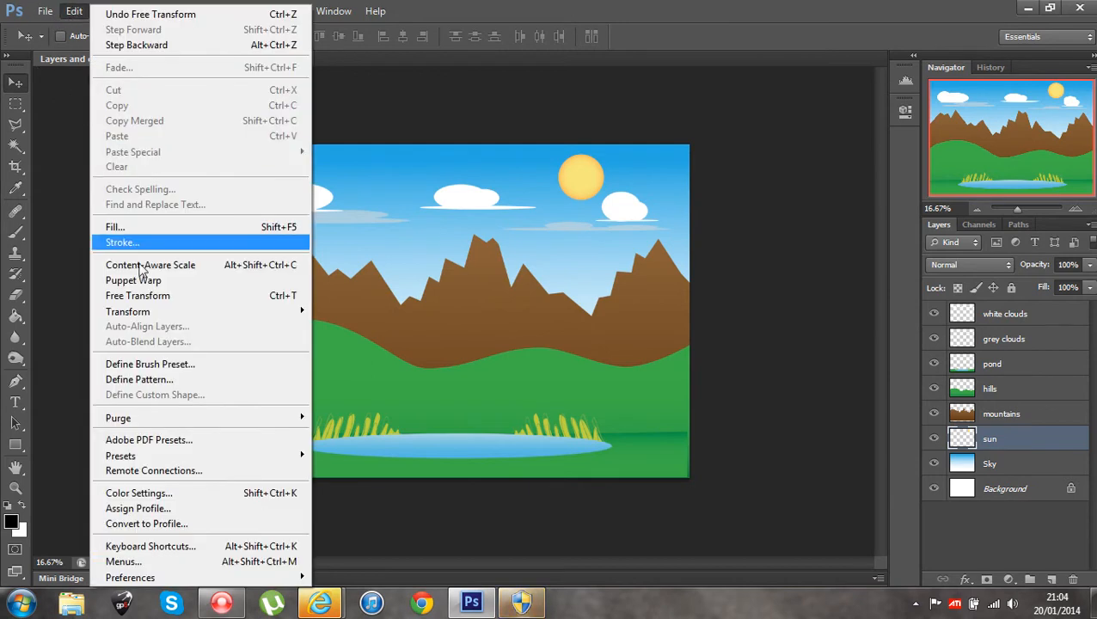
pyautogui.moveTo(129, 311)
pyautogui.click(380, 335)
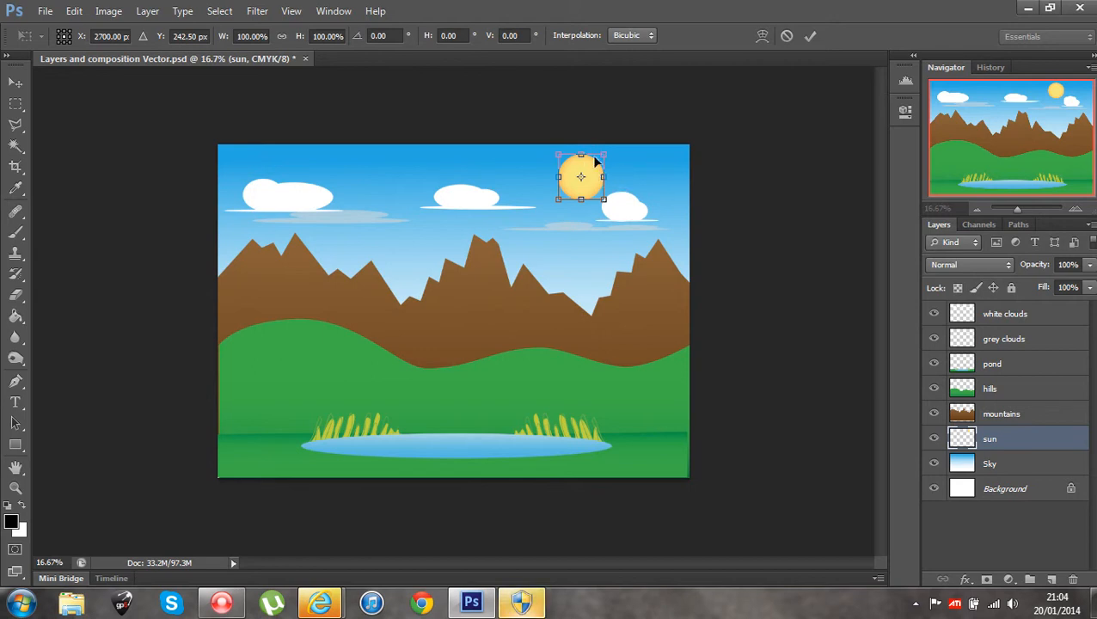
pyautogui.moveTo(605, 177); pyautogui.dragTo(620, 177)
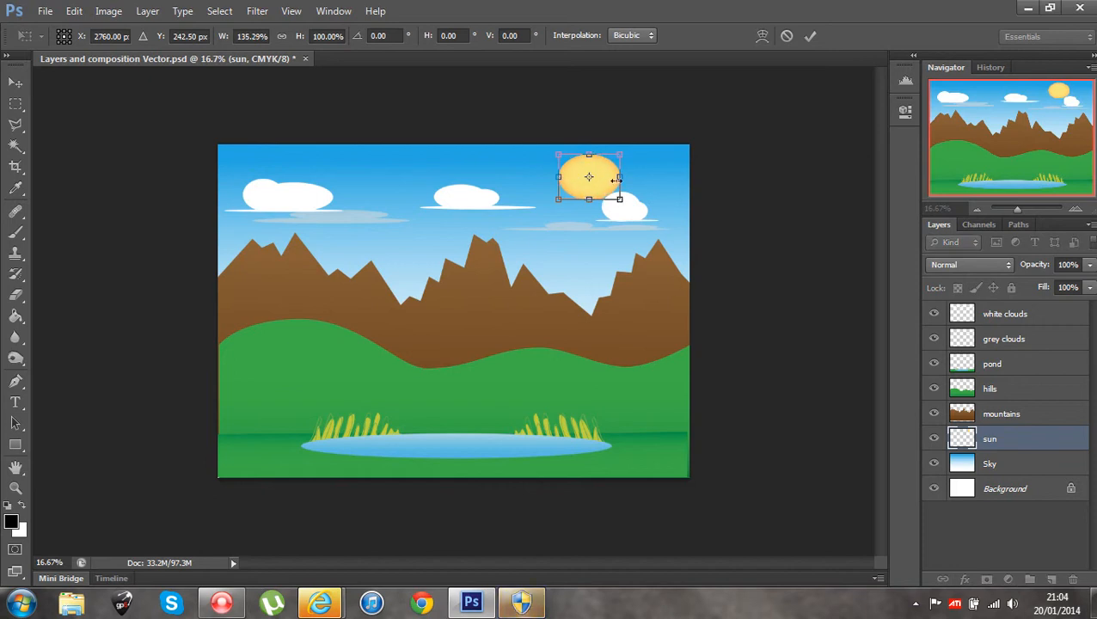
pyautogui.moveTo(588, 199); pyautogui.dragTo(634, 185)
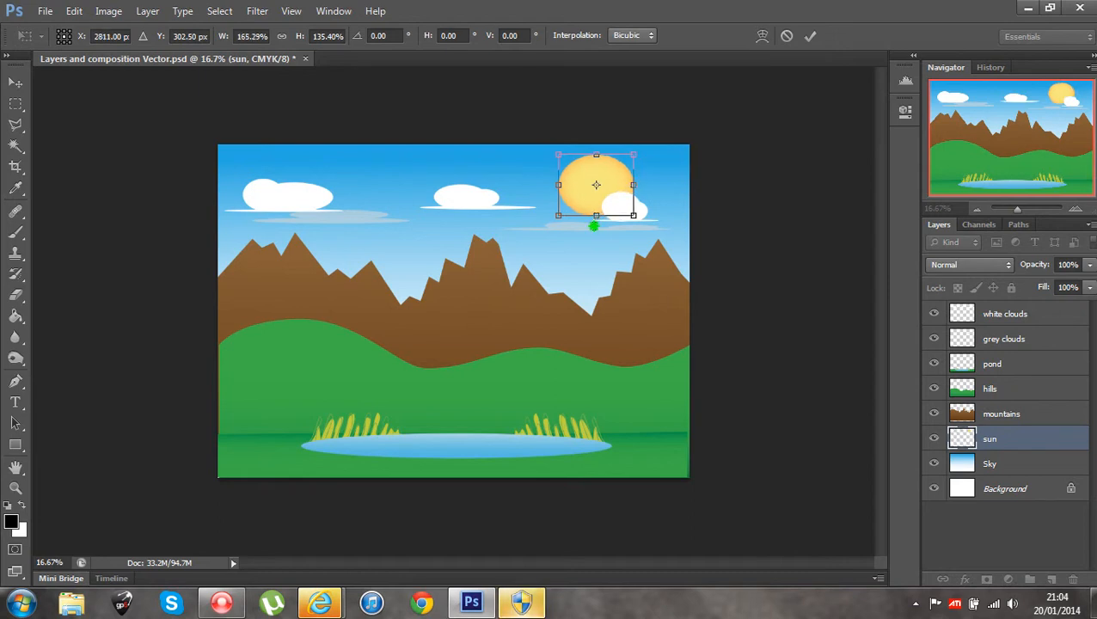
pyautogui.moveTo(596, 216); pyautogui.dragTo(596, 235)
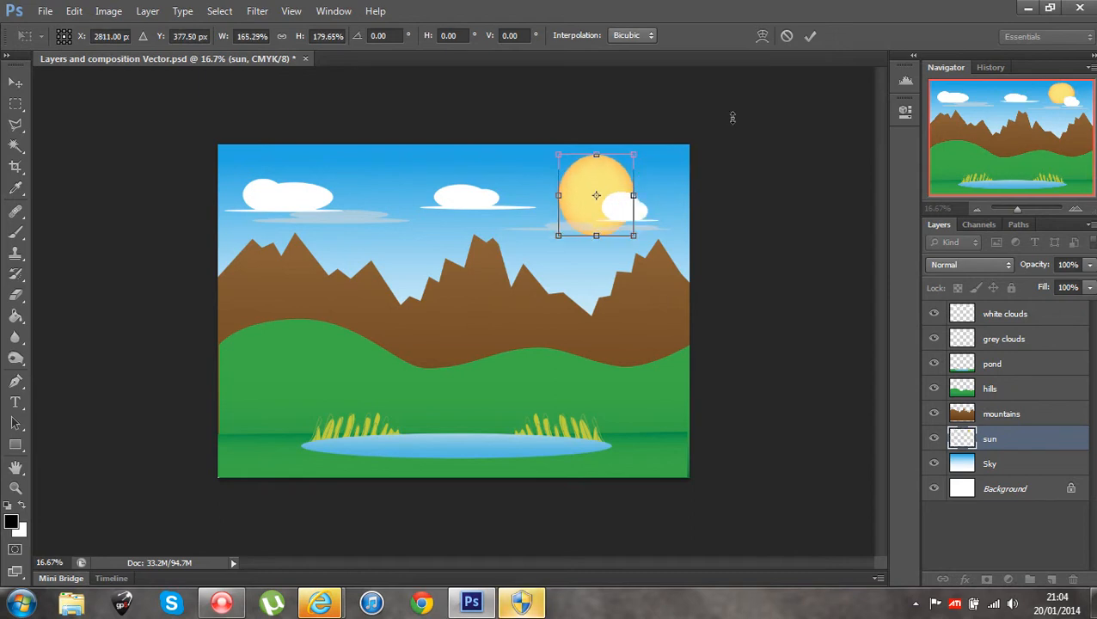
pyautogui.click(785, 38)
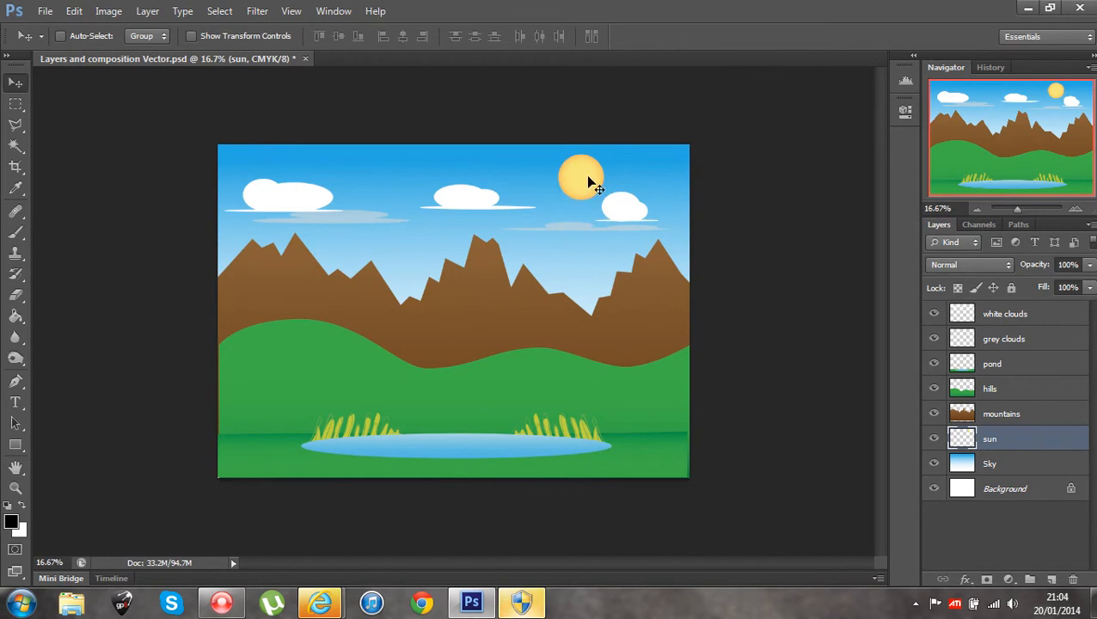
# Enlarge the sun proportionally from its lower-left corner to about 127%, keeping its upper-right corner in place.
pyautogui.click(74, 12)
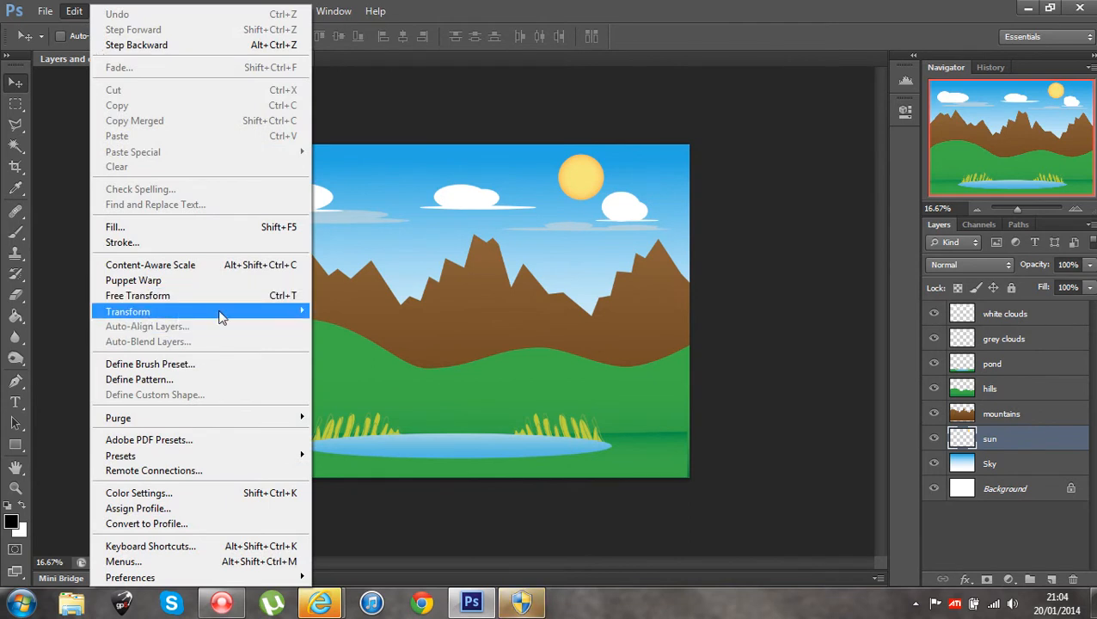
pyautogui.moveTo(236, 315)
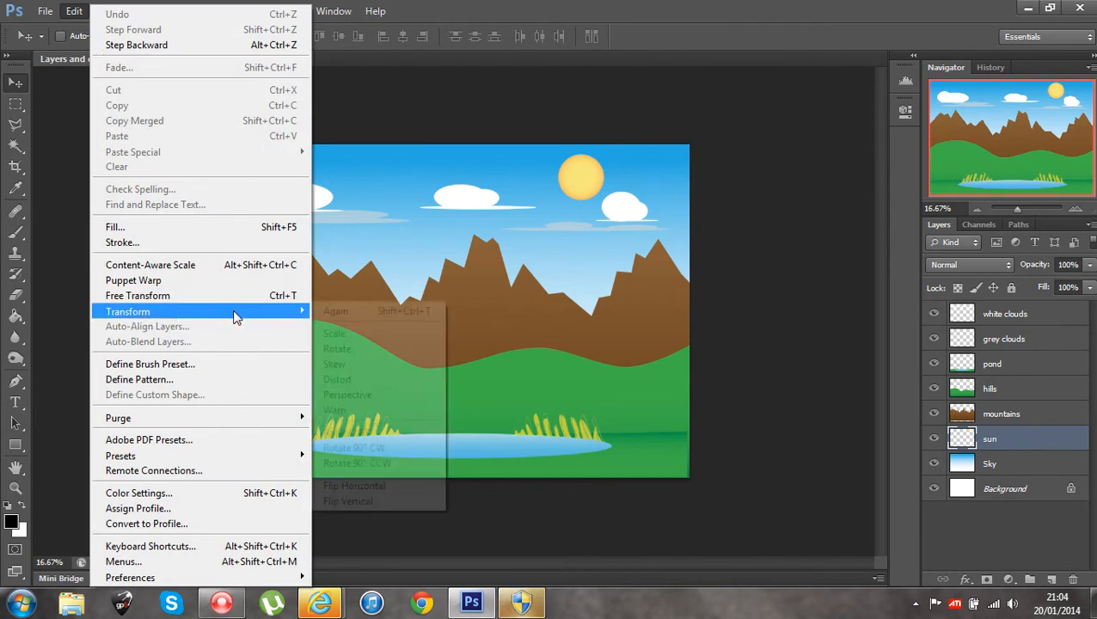
pyautogui.click(328, 331)
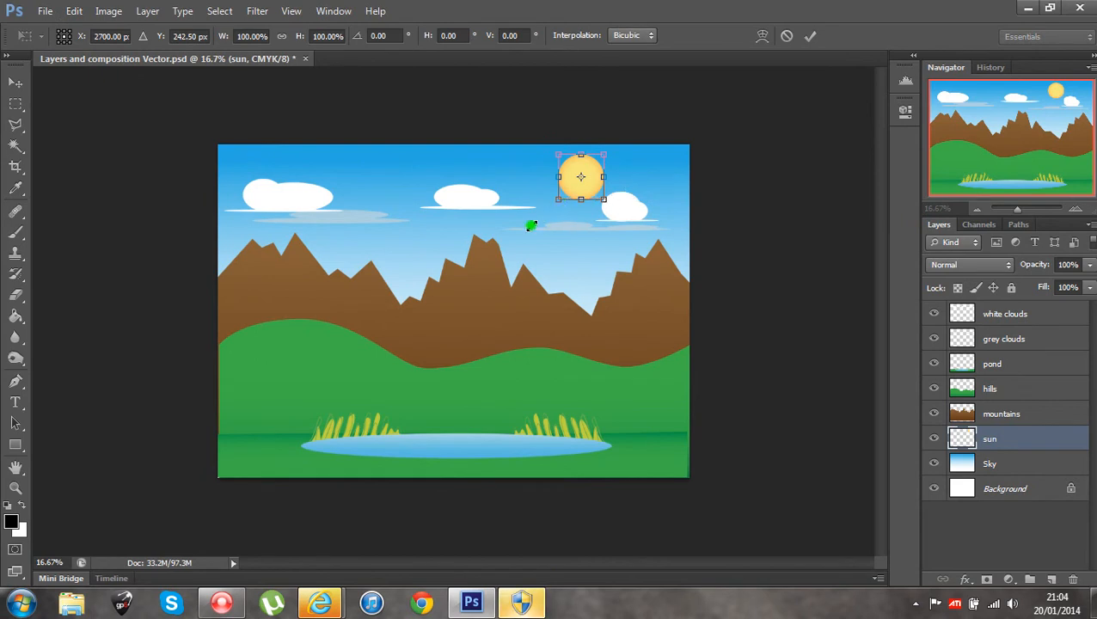
pyautogui.moveTo(509, 237); pyautogui.dragTo(563, 206)
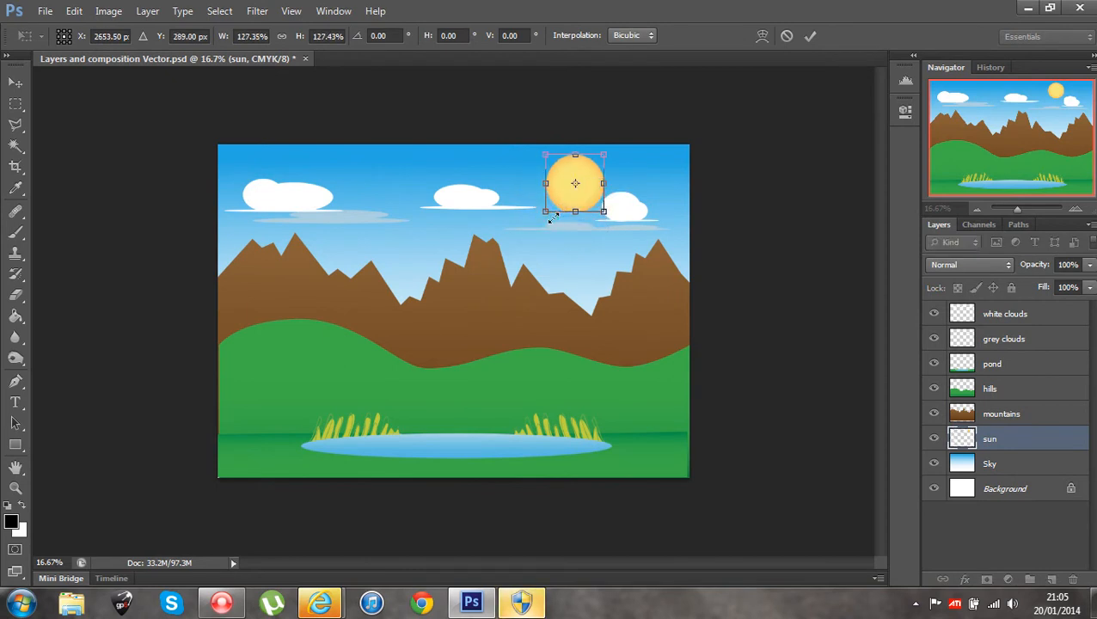
pyautogui.click(809, 36)
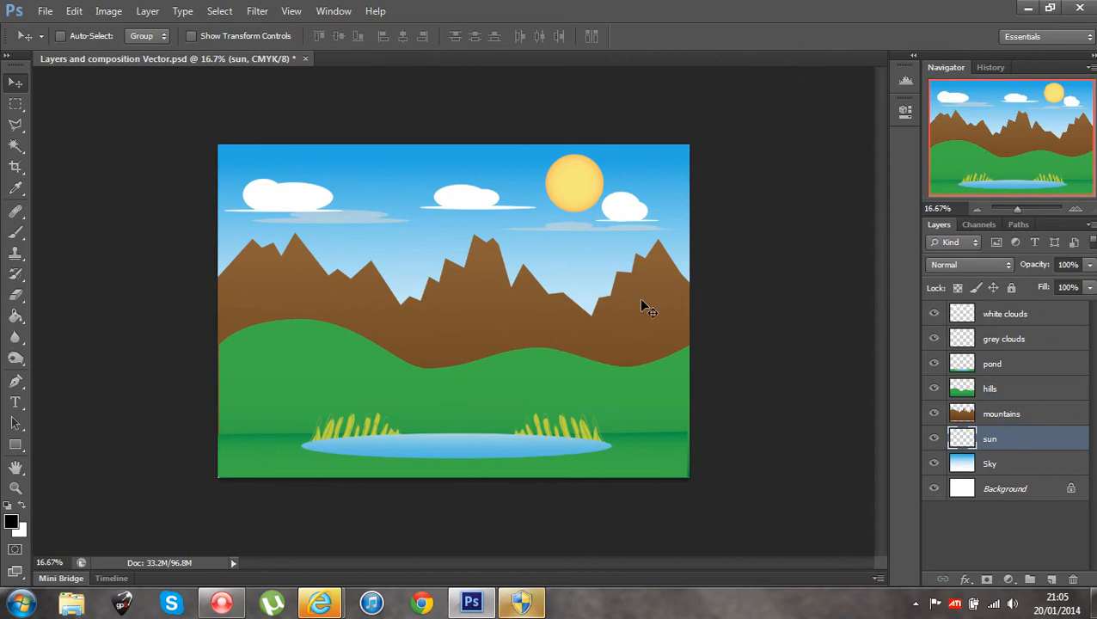